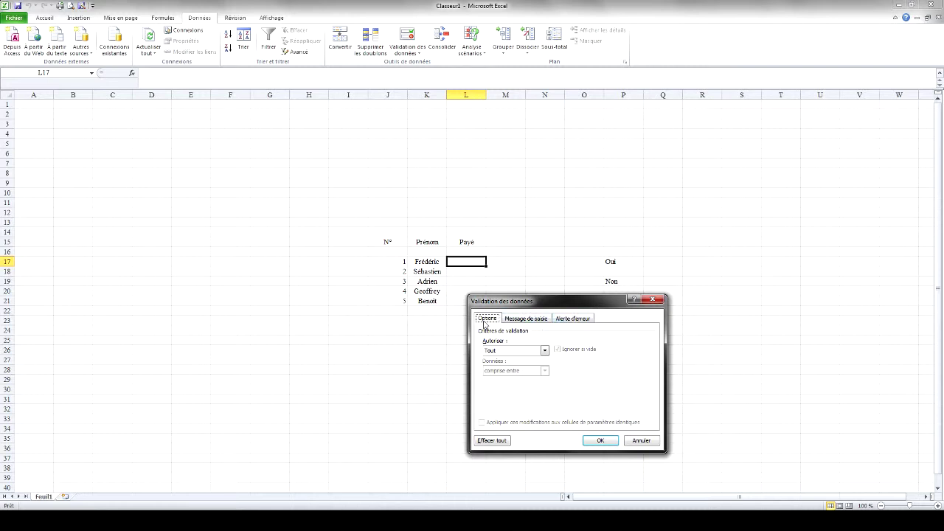
Try to restrict cell L17 to a drop-down list sourced from the separate cells P17 and P19.
{"action": "left_click", "coordinate": [546, 351]}
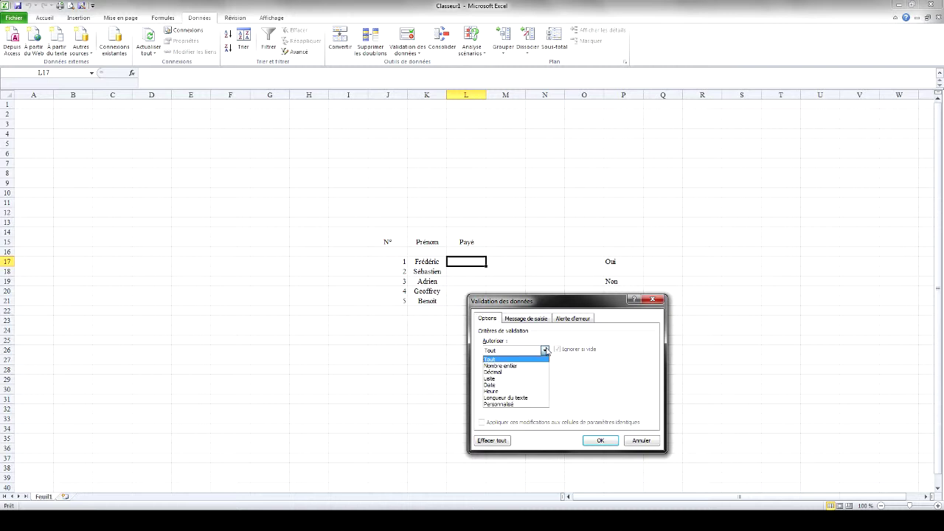
{"action": "left_click", "coordinate": [501, 380]}
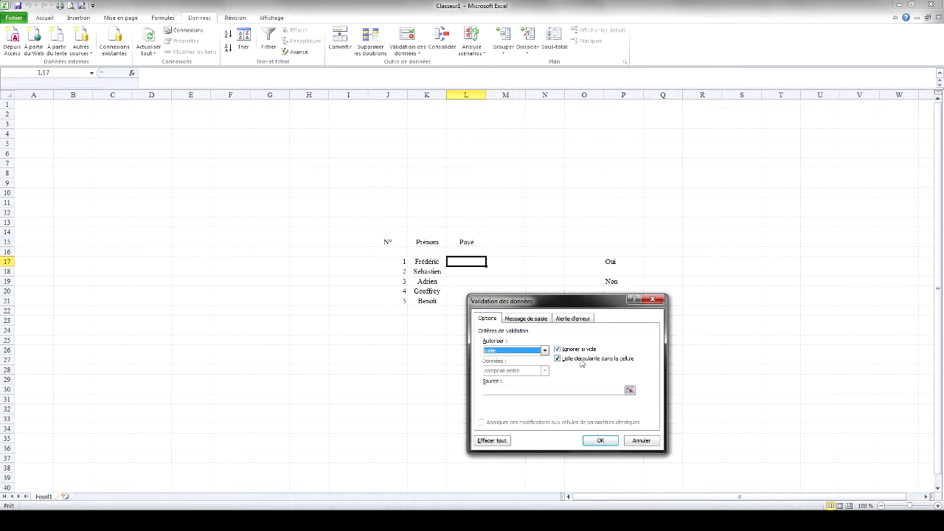
{"action": "left_click", "coordinate": [630, 391]}
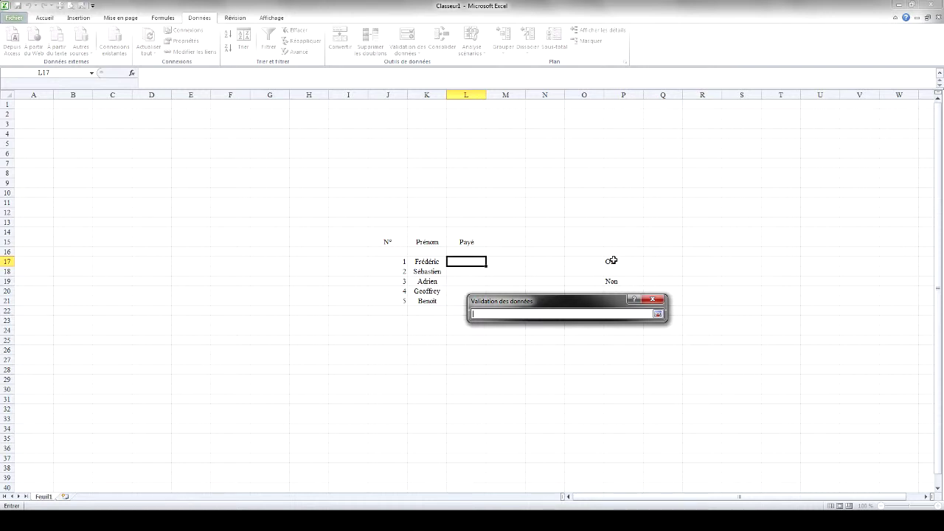
{"action": "left_click_drag", "start_coordinate": [611, 261], "coordinate": [613, 281]}
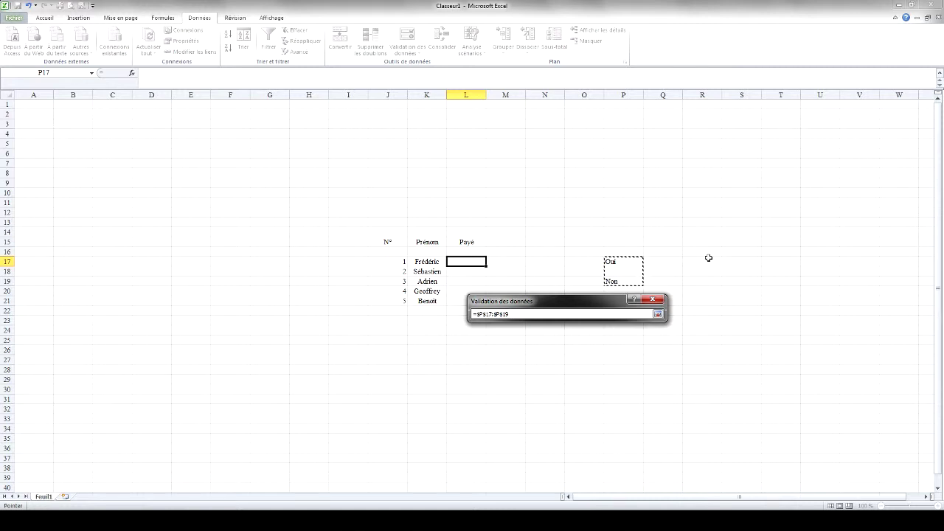
{"action": "left_click", "coordinate": [610, 261]}
{"action": "left_click", "coordinate": [621, 281], "text": "ctrl"}
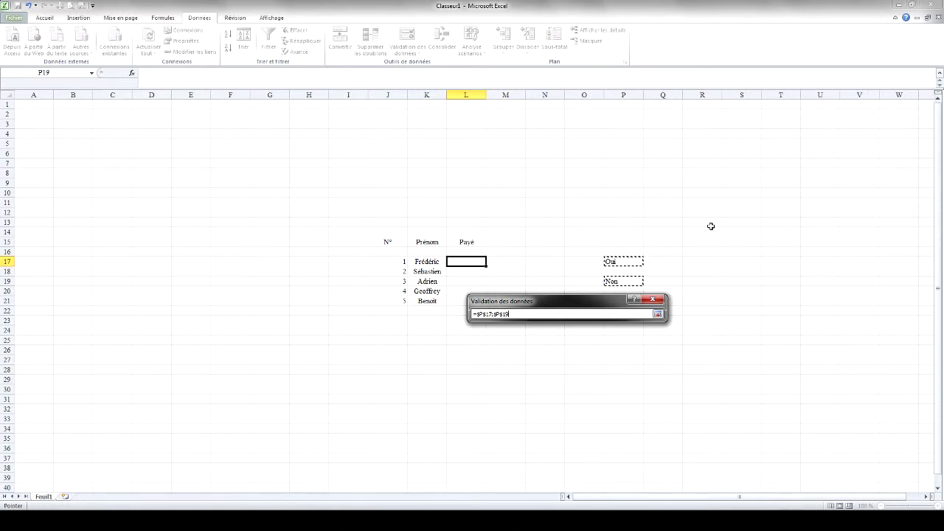
{"action": "left_click", "coordinate": [658, 315]}
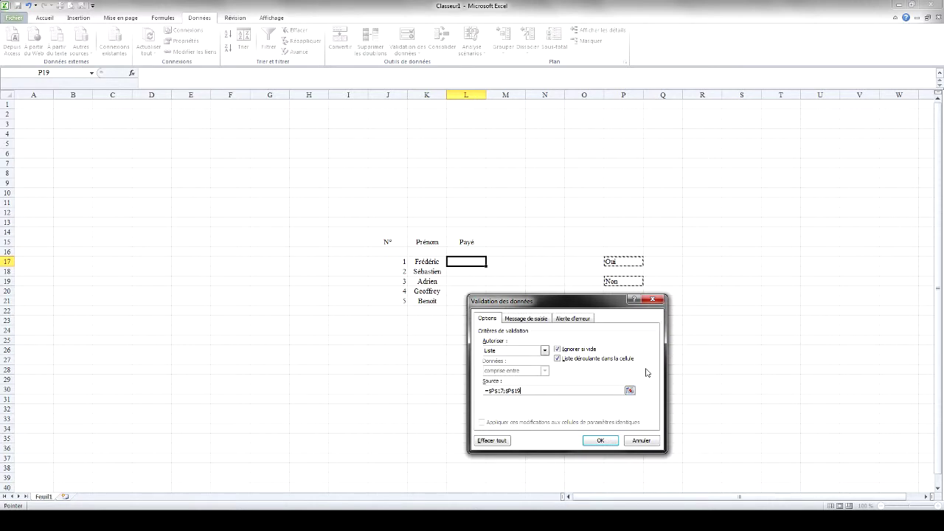
{"action": "left_click", "coordinate": [535, 320]}
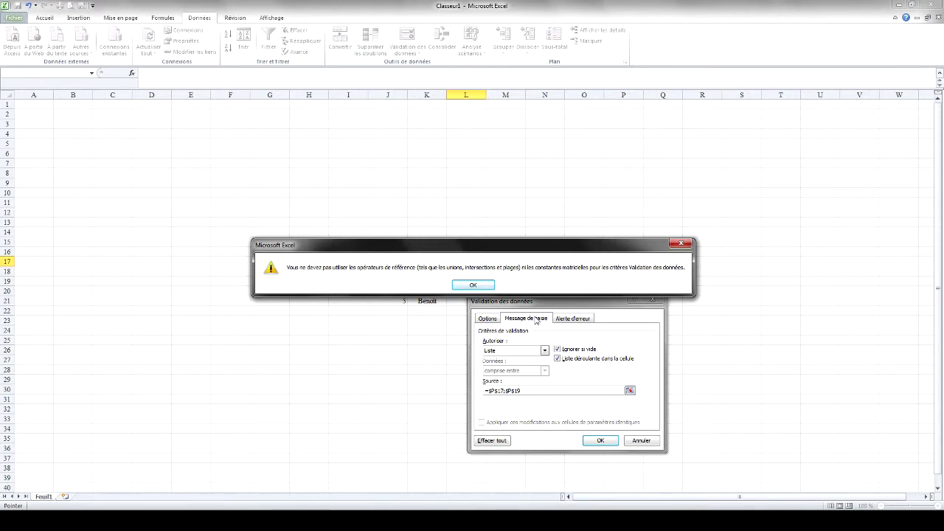
{"action": "left_click", "coordinate": [467, 286]}
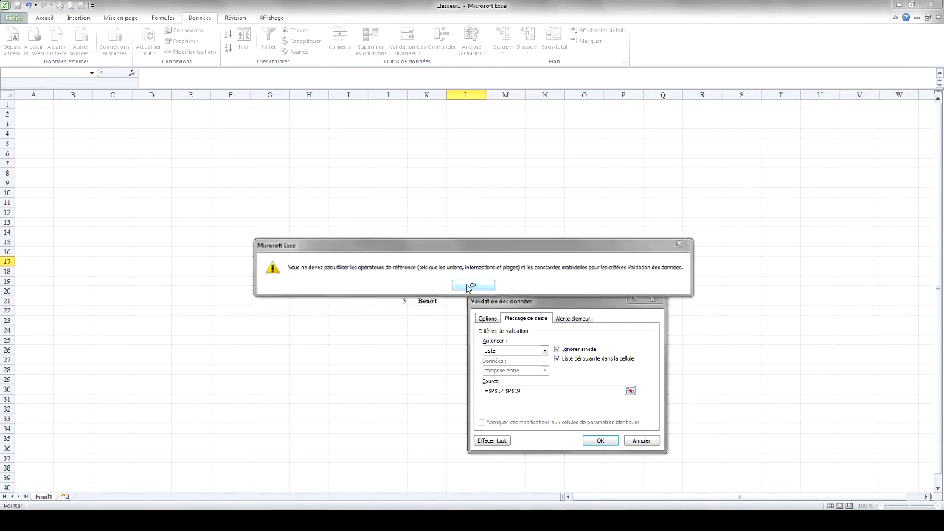
{"action": "left_click", "coordinate": [524, 391]}
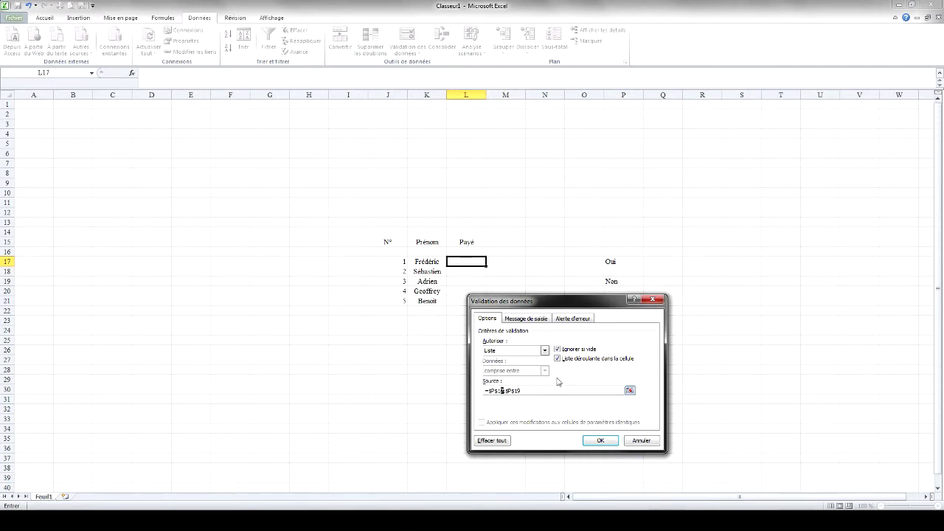
{"action": "left_click", "coordinate": [653, 299]}
Move the Oui entry from P17 to P18 so that it sits directly above Non.
{"action": "left_click", "coordinate": [623, 263]}
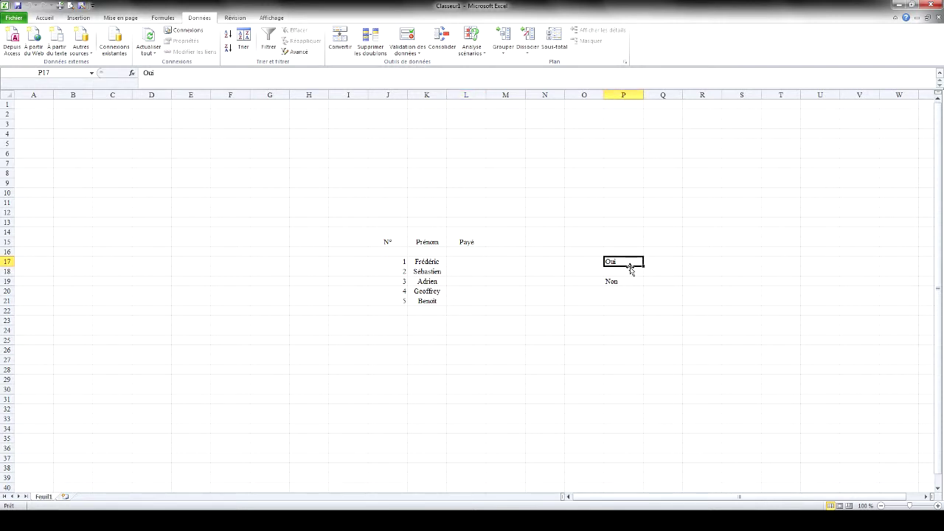
{"action": "left_click_drag", "start_coordinate": [631, 269], "coordinate": [632, 278]}
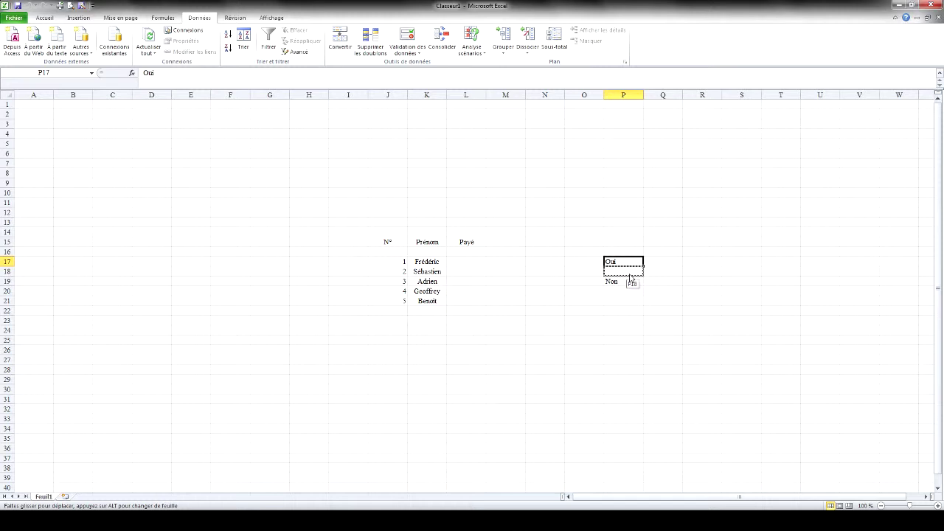
{"action": "left_click_drag", "start_coordinate": [631, 277], "coordinate": [625, 272]}
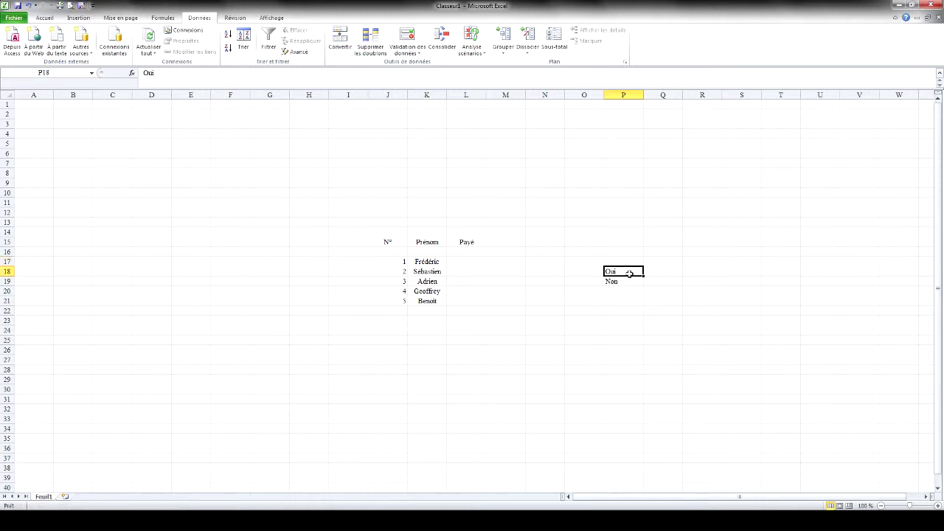
Set cell L17's data validation to allow a Liste with the source =$P$18:$P$19.
{"action": "left_click", "coordinate": [469, 262]}
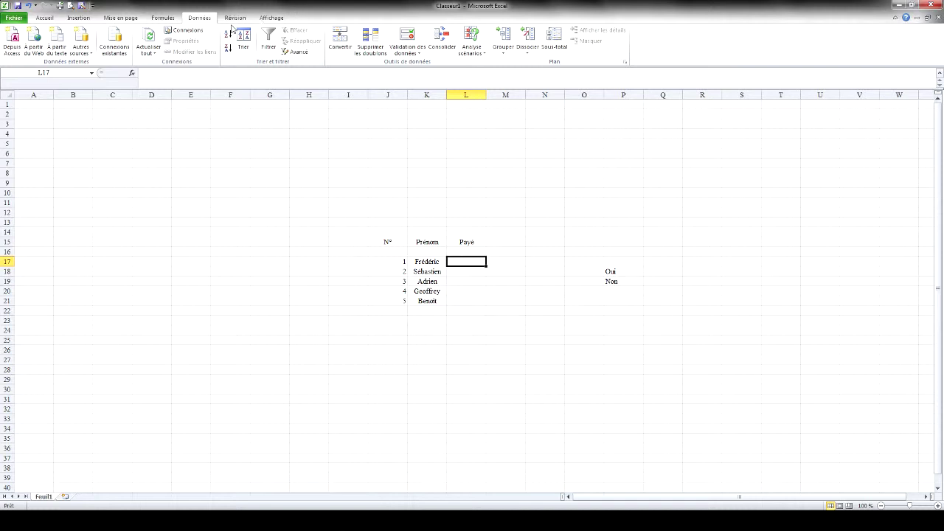
{"action": "left_click", "coordinate": [418, 57]}
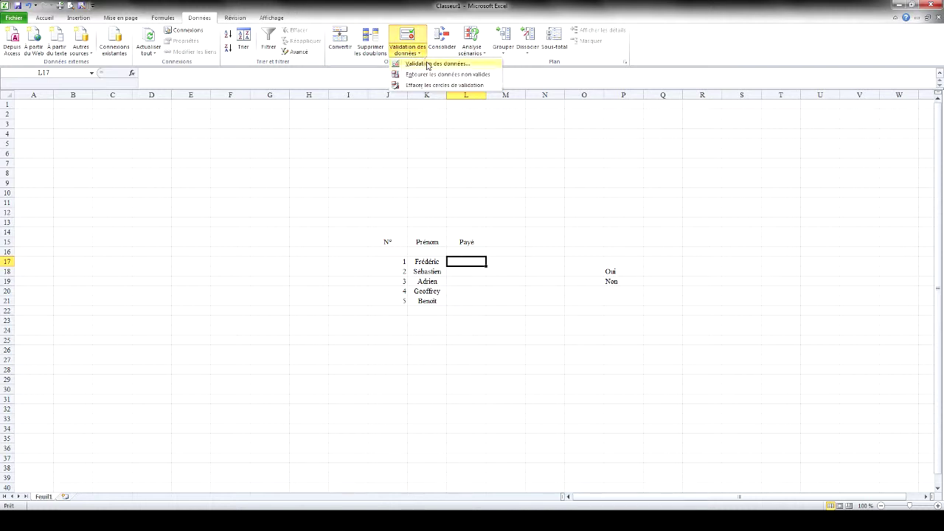
{"action": "left_click", "coordinate": [428, 63]}
{"action": "left_click", "coordinate": [525, 351]}
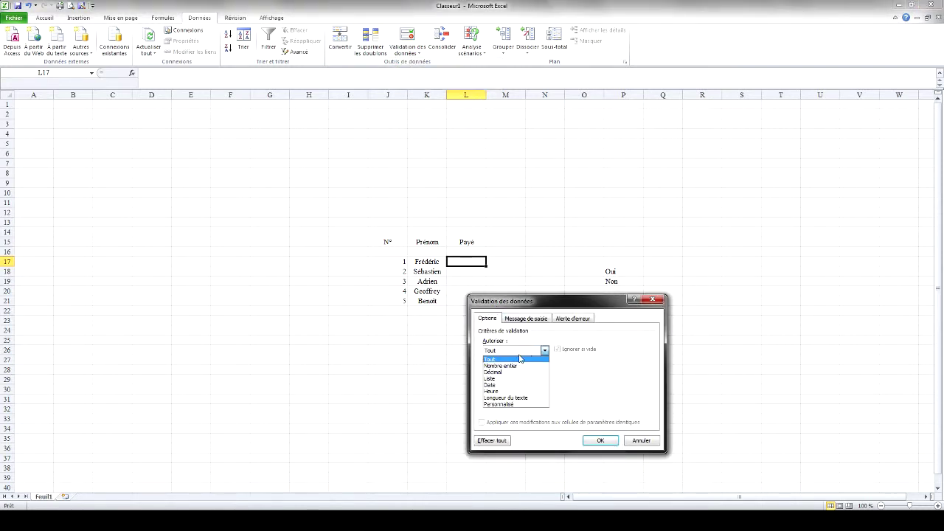
{"action": "left_click", "coordinate": [500, 380]}
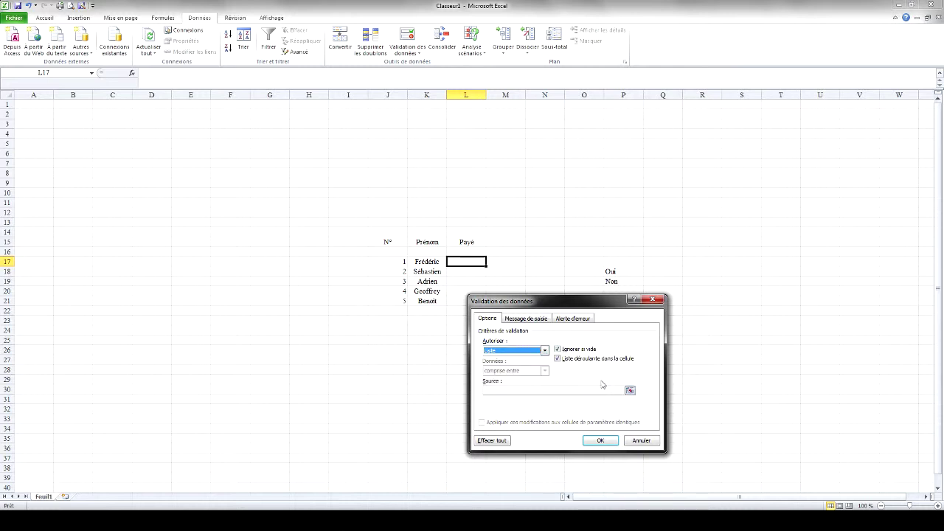
{"action": "left_click", "coordinate": [630, 391]}
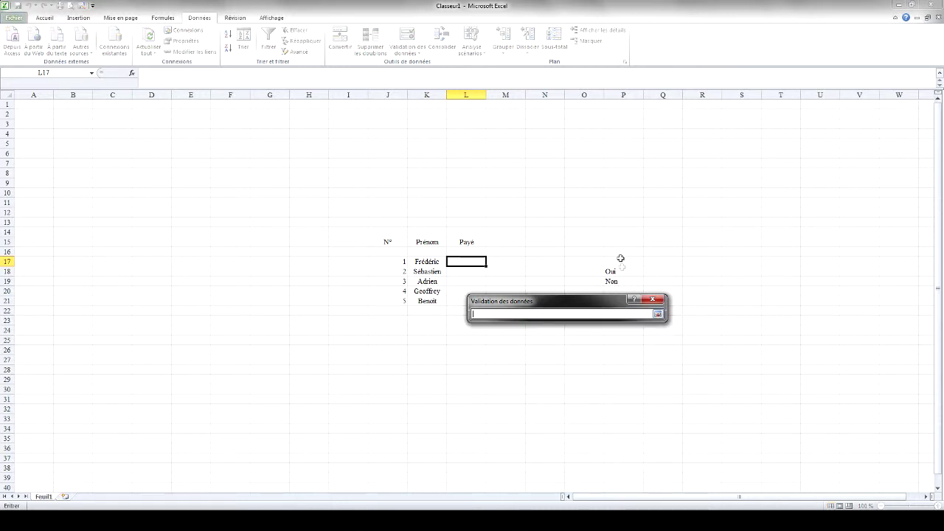
{"action": "left_click_drag", "start_coordinate": [622, 271], "coordinate": [623, 281]}
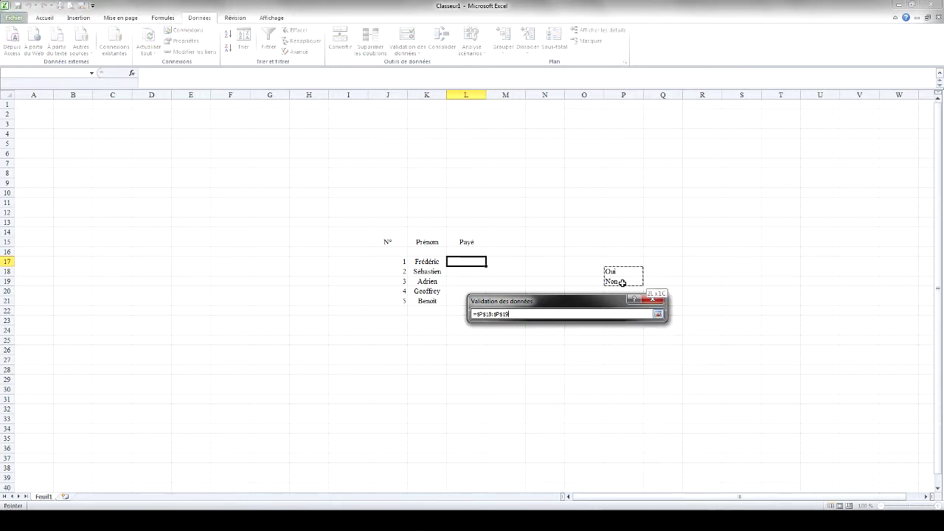
{"action": "left_click", "coordinate": [659, 315]}
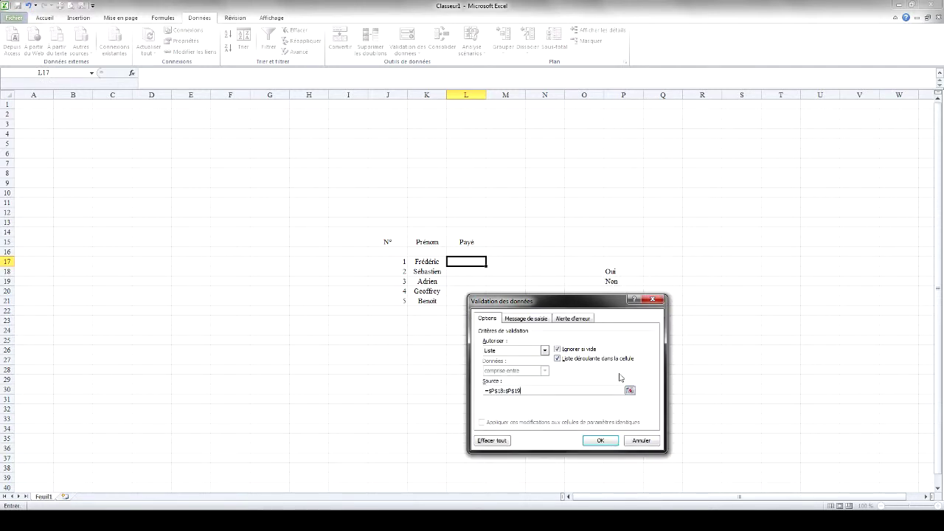
Set the validation's input message to "Payé ?", leaving its title empty.
{"action": "left_click", "coordinate": [534, 320]}
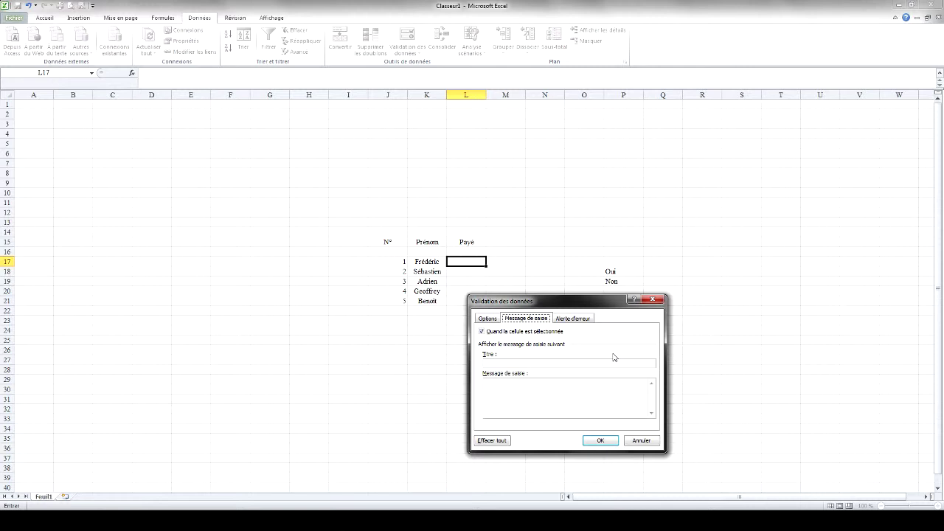
{"action": "left_click", "coordinate": [588, 396]}
{"action": "type", "text": "Payé ?"}
Configure the error alert with the title Erreur, the message "Erreur!" and the Avertissement style, and apply the validation.
{"action": "left_click", "coordinate": [575, 320]}
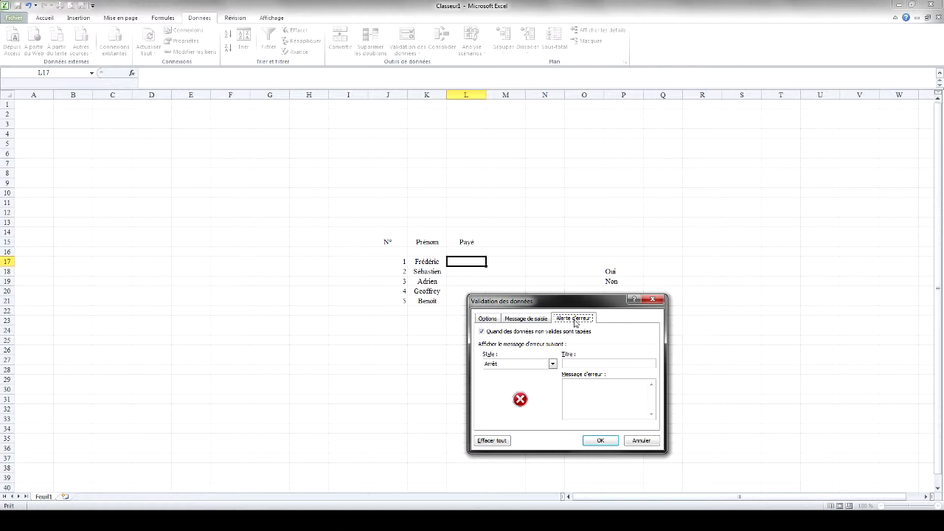
{"action": "left_click", "coordinate": [591, 364]}
{"action": "type", "text": "Erreur"}
{"action": "type", "text": "Erreu"}
{"action": "type", "text": "r!"}
{"action": "left_click", "coordinate": [552, 364]}
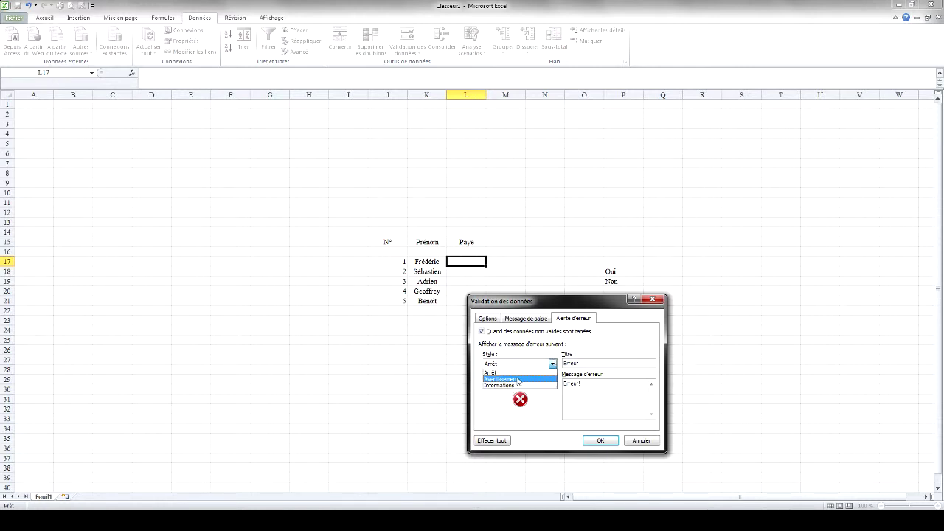
{"action": "left_click", "coordinate": [519, 380]}
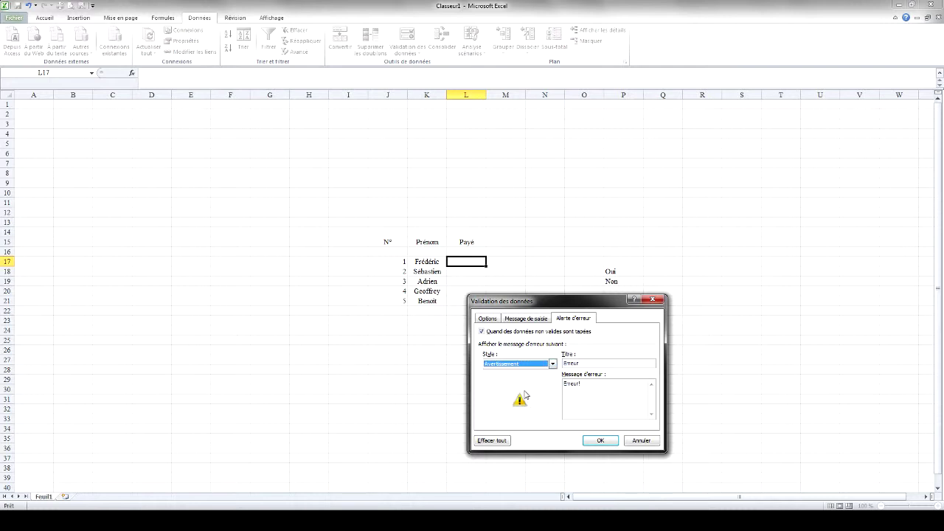
{"action": "left_click", "coordinate": [608, 441]}
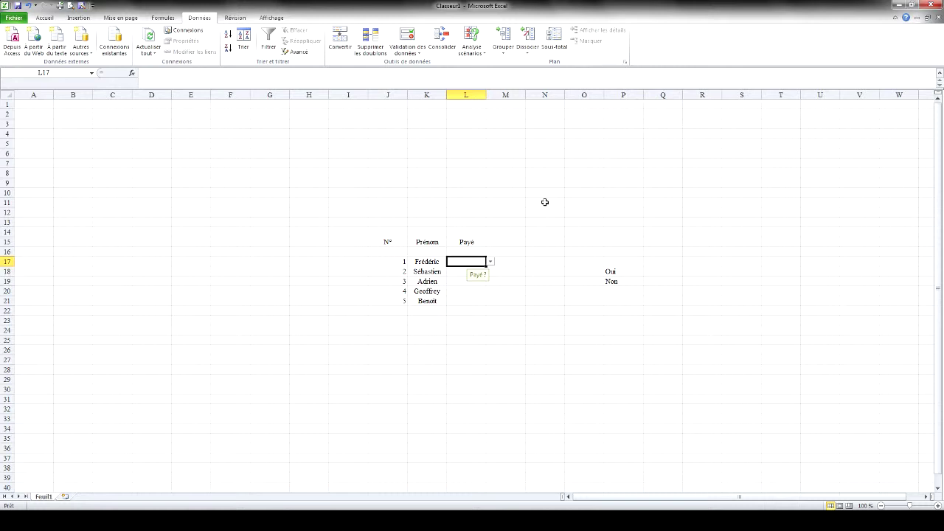
Test the drop-down list in L17 by choosing Oui and then Non, and clear the cell.
{"action": "left_click", "coordinate": [489, 262]}
{"action": "left_click", "coordinate": [481, 270]}
{"action": "left_click", "coordinate": [490, 262]}
{"action": "left_click", "coordinate": [480, 279]}
{"action": "key", "text": "Delete"}
{"action": "left_click", "coordinate": [521, 262]}
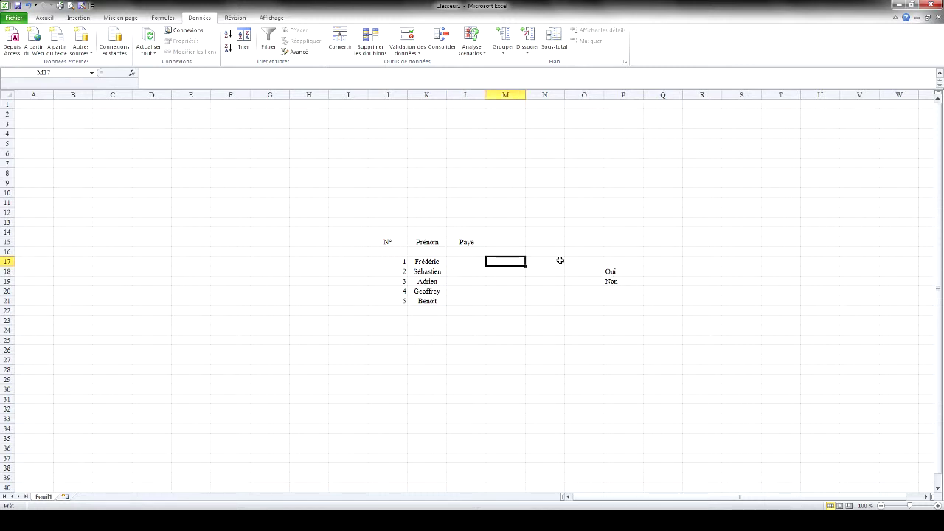
Test the error alert by entering the invalid value OUII in L17, then decline and cancel the entry.
{"action": "left_click", "coordinate": [471, 263]}
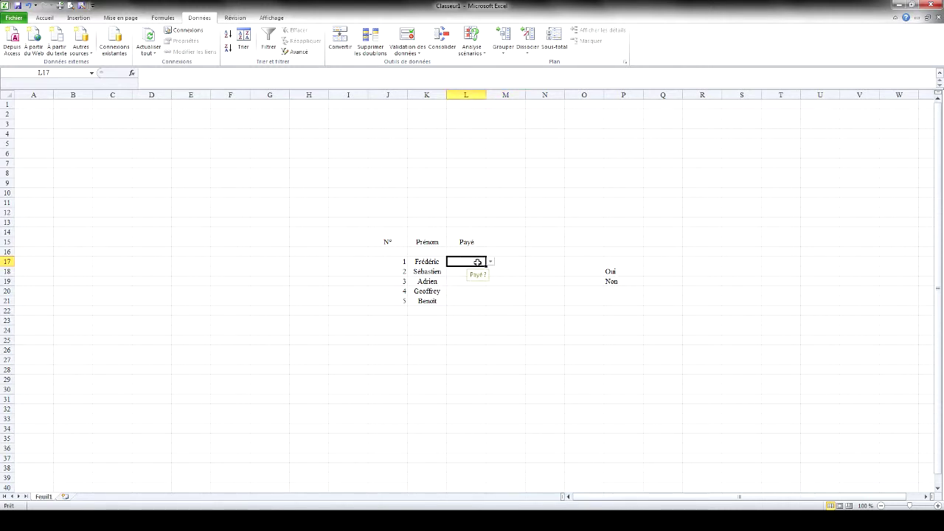
{"action": "type", "text": "OUI"}
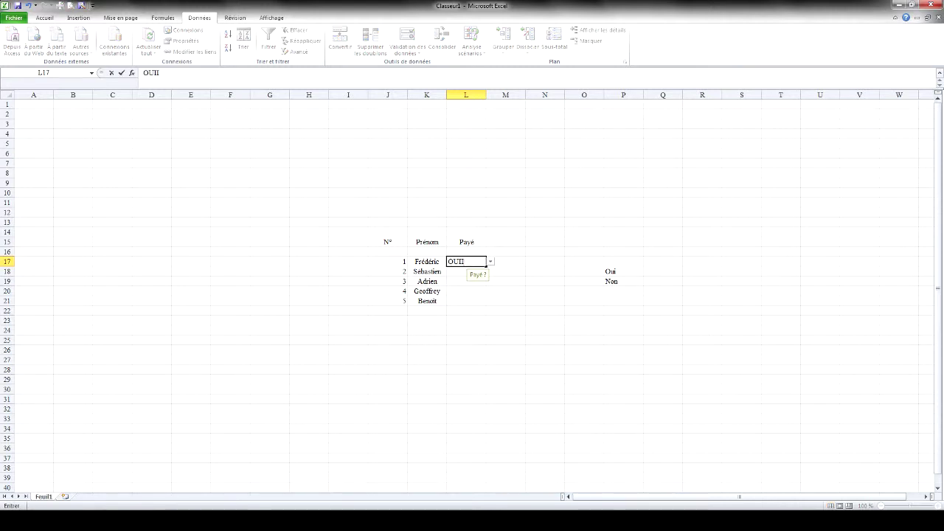
{"action": "type", "text": "I"}
{"action": "key", "text": "Return"}
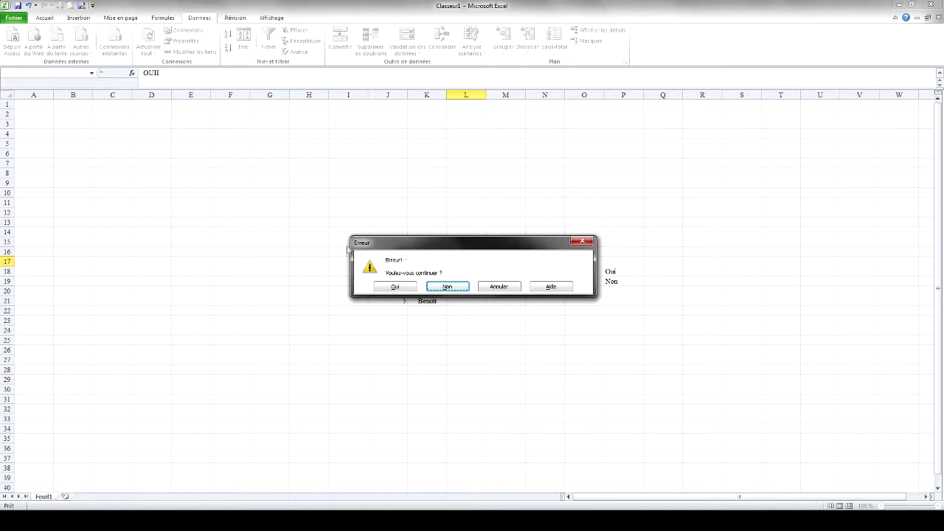
{"action": "left_click", "coordinate": [448, 286]}
{"action": "left_click", "coordinate": [498, 286]}
{"action": "left_click", "coordinate": [532, 261]}
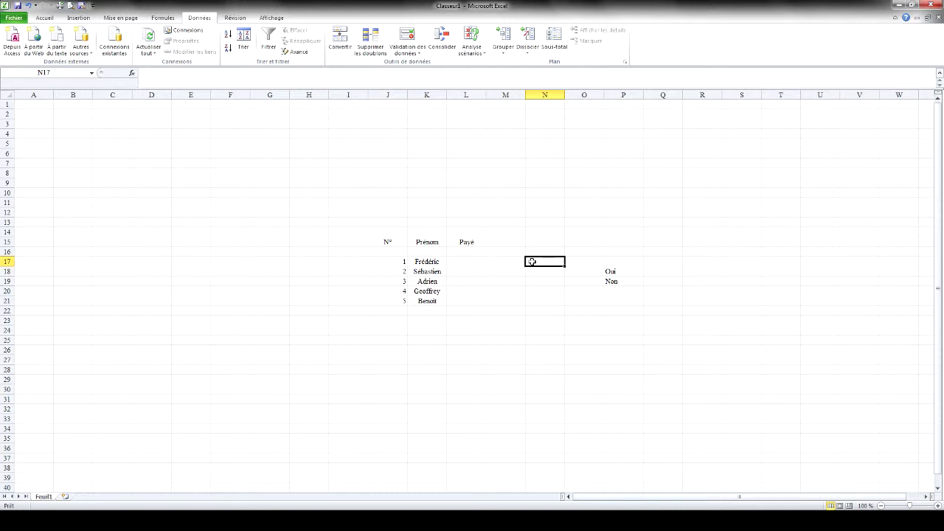
Copy cell L17 with its drop-down list into L18.
{"action": "left_click", "coordinate": [469, 260]}
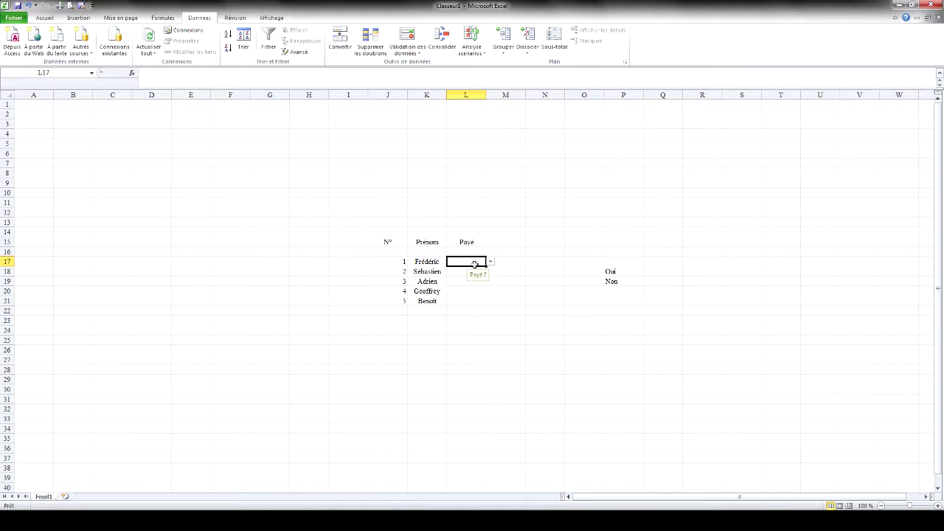
{"action": "key", "text": "ctrl+c"}
{"action": "left_click", "coordinate": [461, 271]}
{"action": "left_click", "coordinate": [526, 258]}
{"action": "left_click", "coordinate": [476, 271]}
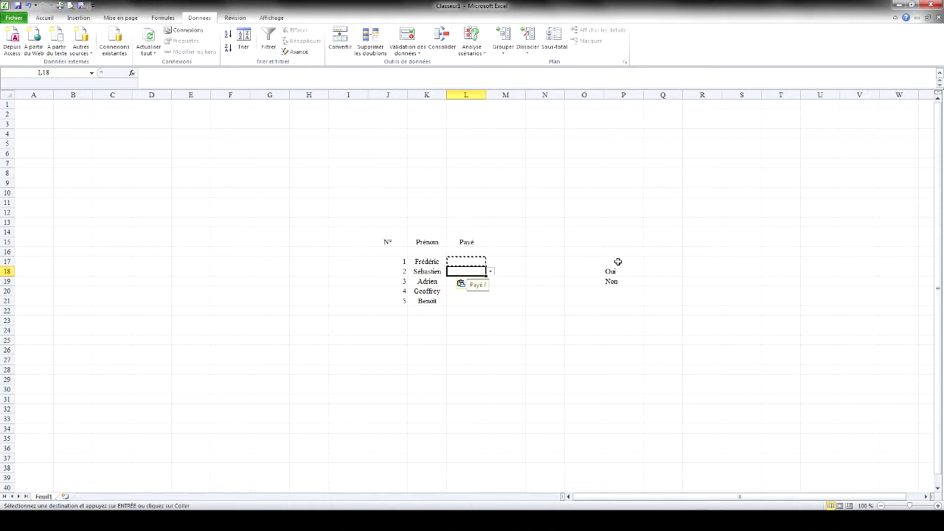
Try Oui from the drop-down list in L18, and set the cell to Non.
{"action": "left_click", "coordinate": [490, 271]}
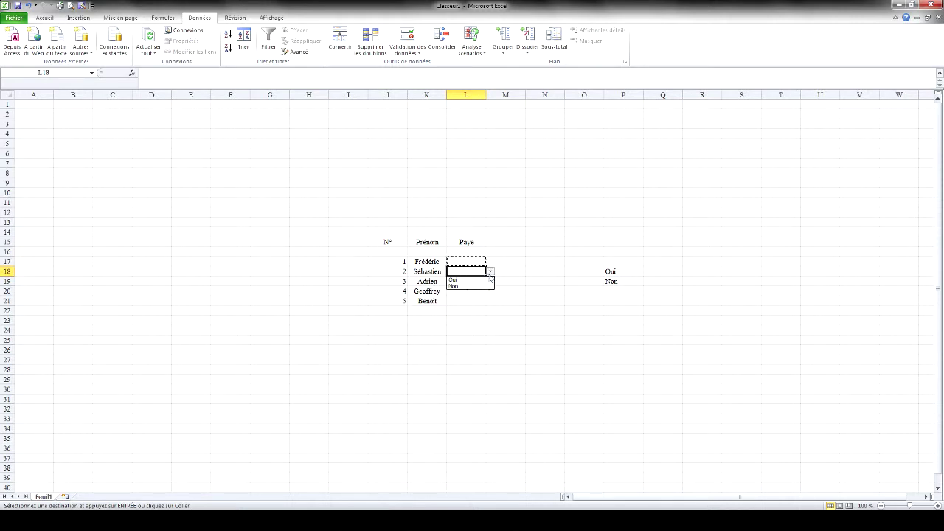
{"action": "left_click", "coordinate": [468, 280]}
{"action": "left_click", "coordinate": [490, 271]}
{"action": "left_click", "coordinate": [484, 287]}
{"action": "left_click", "coordinate": [545, 263]}
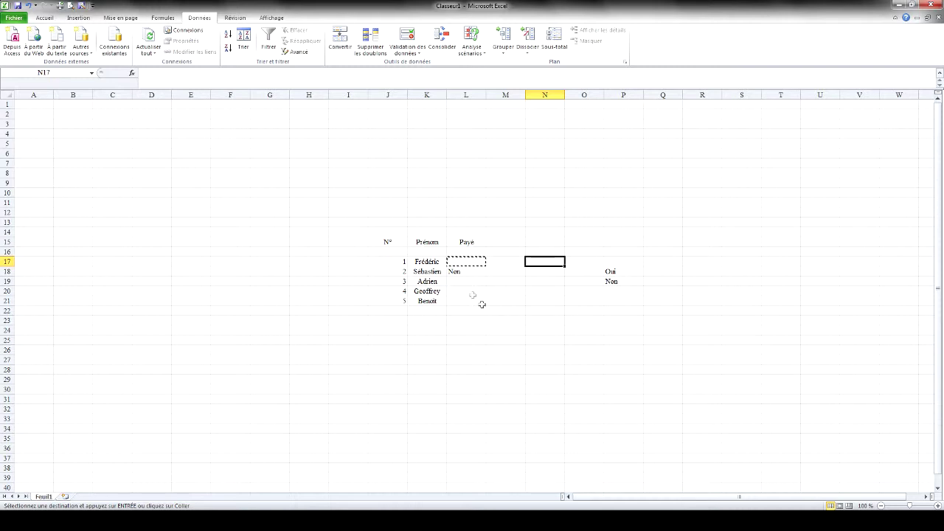
Fill cell L18 with its value and drop-down list down to L21.
{"action": "left_click", "coordinate": [479, 271]}
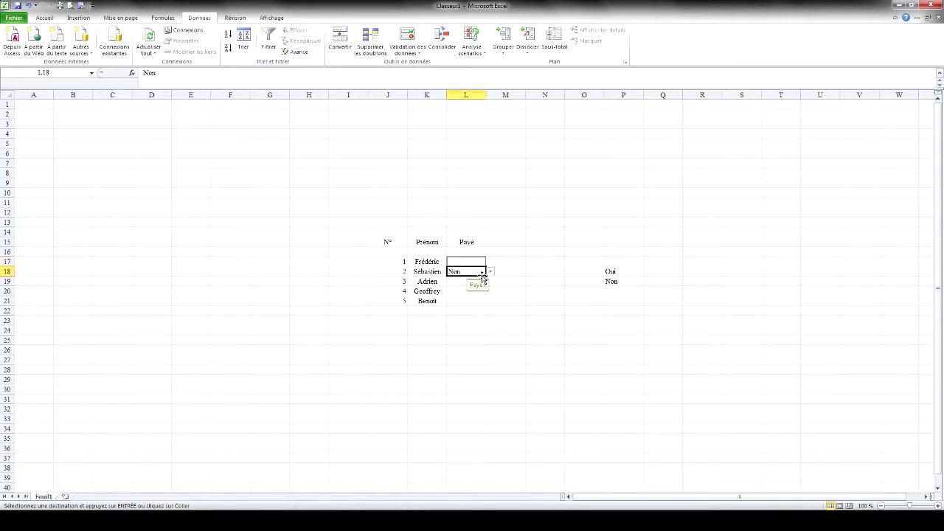
{"action": "left_click_drag", "start_coordinate": [486, 277], "coordinate": [488, 306]}
{"action": "left_click", "coordinate": [544, 352]}
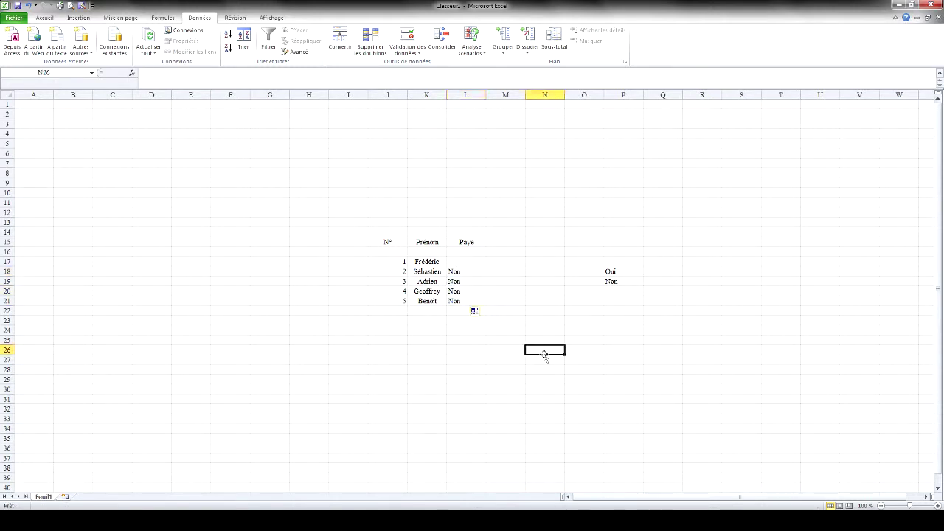
Delete the Non entries from cells L18 to L21 in the Payé column.
{"action": "left_click", "coordinate": [463, 301]}
{"action": "key", "text": "Up"}
{"action": "key", "text": "Up"}
{"action": "key", "text": "Up"}
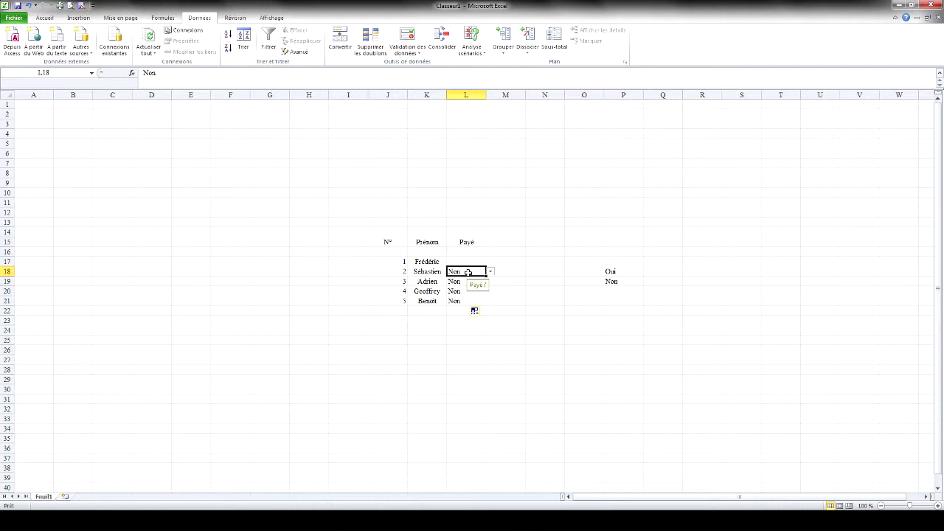
{"action": "left_click_drag", "start_coordinate": [467, 272], "coordinate": [471, 301]}
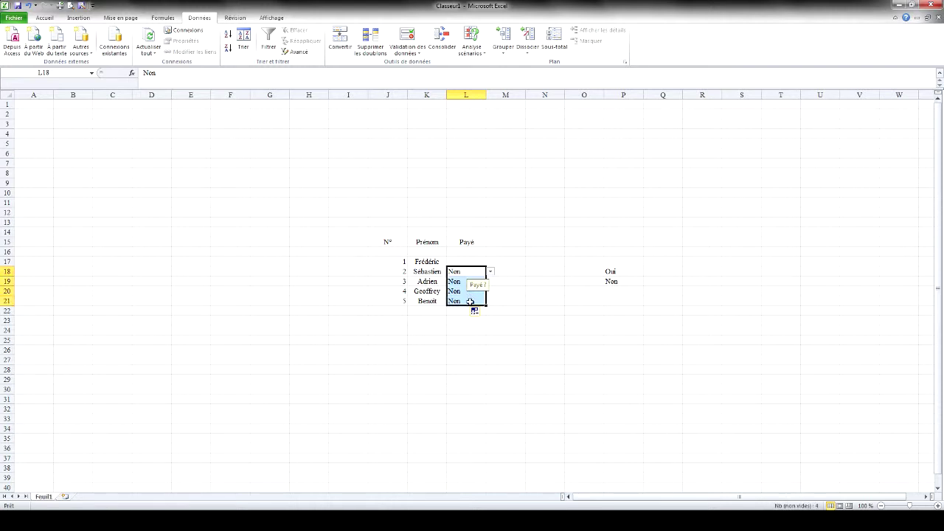
{"action": "key", "text": "Delete"}
{"action": "left_click", "coordinate": [513, 295]}
Check the options in L18's drop-down list, and close it without choosing a value.
{"action": "left_click", "coordinate": [470, 270]}
{"action": "left_click", "coordinate": [491, 271]}
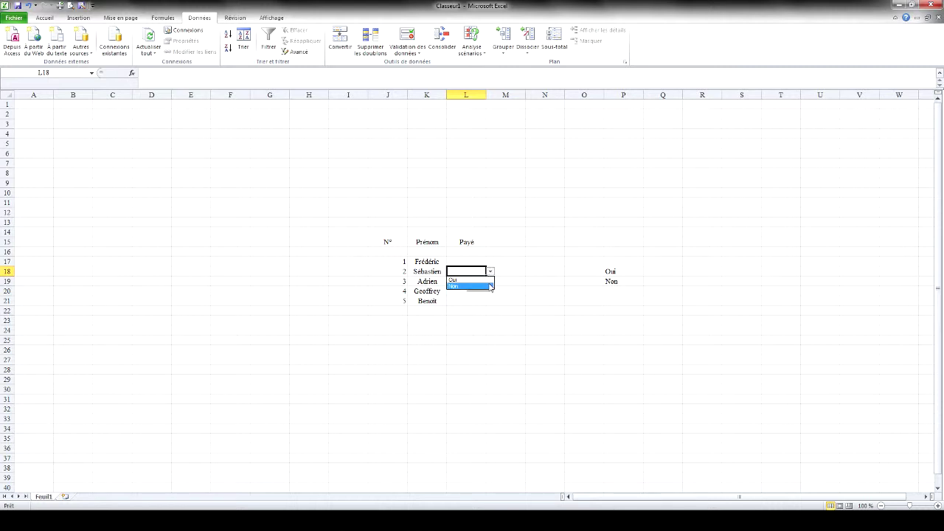
{"action": "left_click", "coordinate": [517, 271]}
{"action": "left_click", "coordinate": [517, 270]}
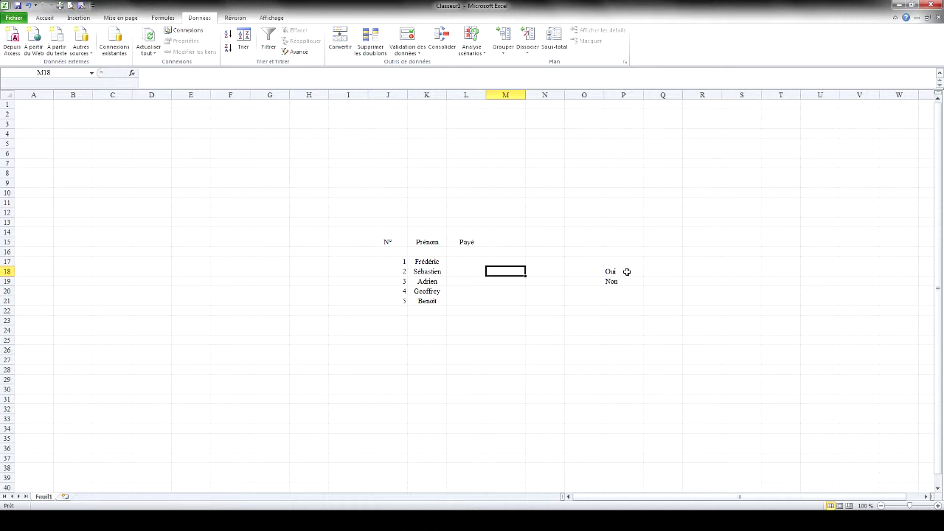
Change the list source entry in P18 to Ouii.
{"action": "left_click", "coordinate": [626, 271]}
{"action": "double_click", "coordinate": [626, 271]}
{"action": "type", "text": "i"}
{"action": "left_click", "coordinate": [627, 259]}
Center the source entry in P18 and color its text red.
{"action": "left_click", "coordinate": [633, 271]}
{"action": "left_click", "coordinate": [44, 18]}
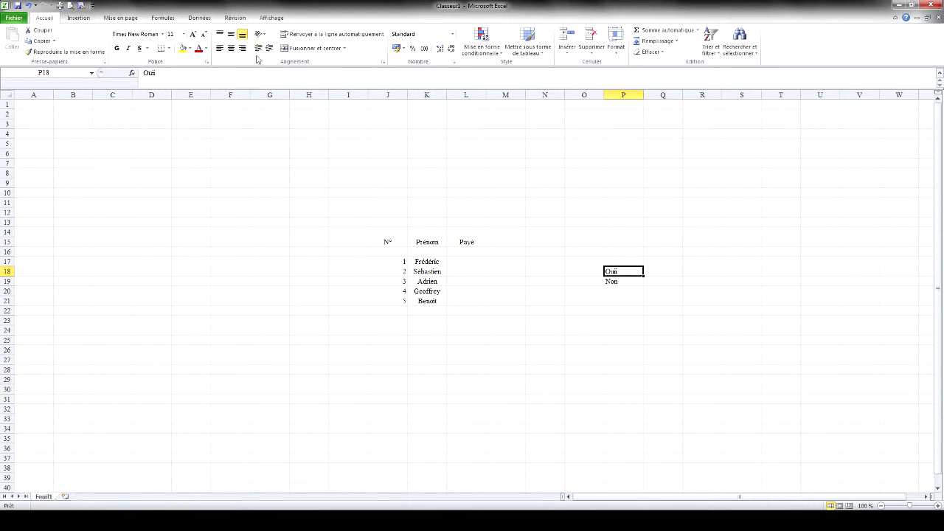
{"action": "left_click", "coordinate": [231, 48]}
{"action": "left_click", "coordinate": [198, 49]}
{"action": "left_click", "coordinate": [639, 252]}
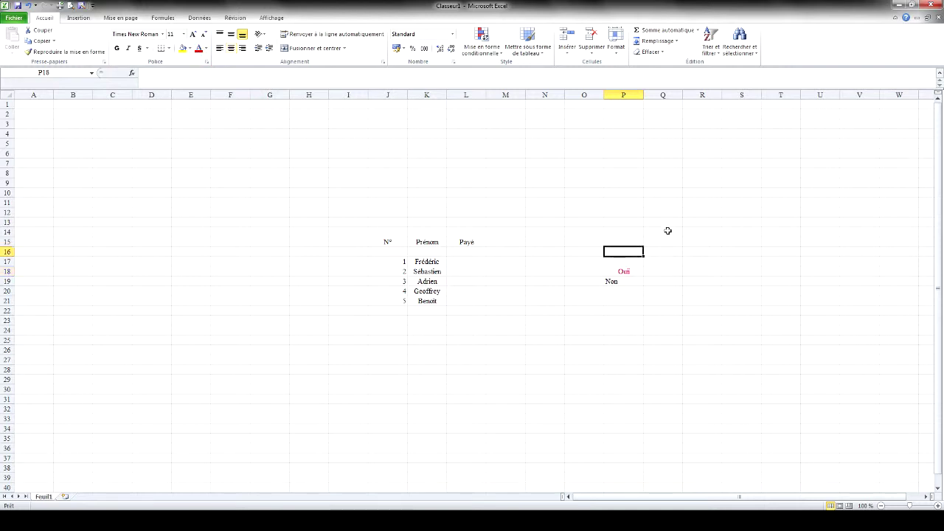
Check the edited source entry in L17's drop-down list and choose Ouii for the cell.
{"action": "left_click", "coordinate": [625, 271]}
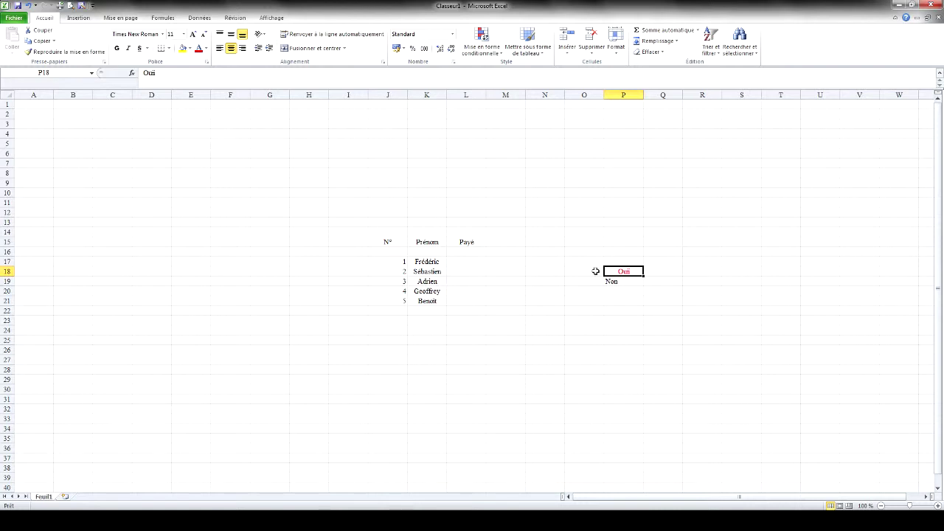
{"action": "left_click", "coordinate": [474, 261]}
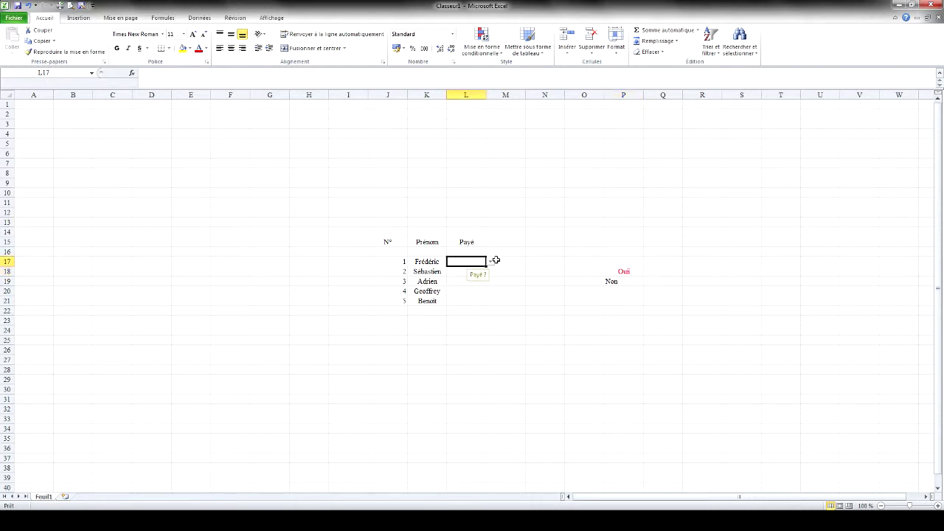
{"action": "left_click", "coordinate": [491, 263]}
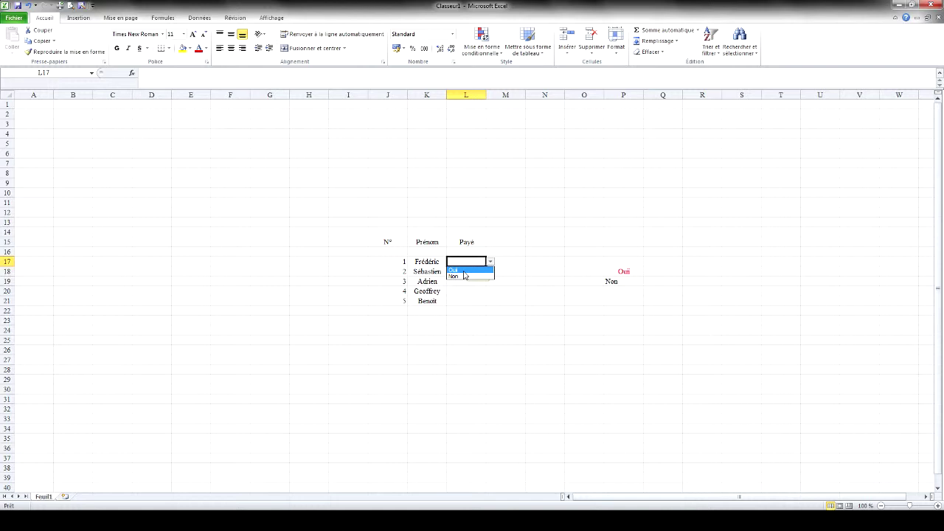
{"action": "key", "text": "Escape"}
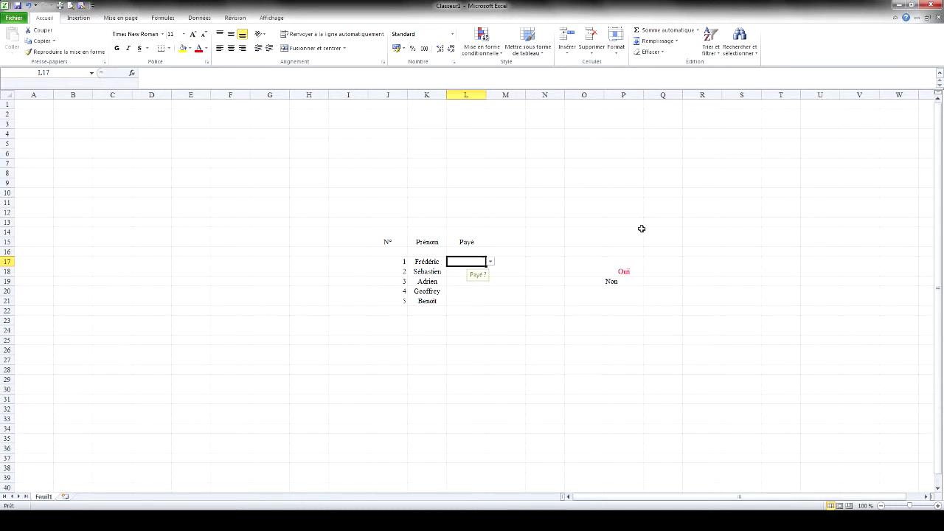
{"action": "left_click", "coordinate": [491, 263]}
{"action": "left_click", "coordinate": [484, 271]}
{"action": "left_click", "coordinate": [541, 261]}
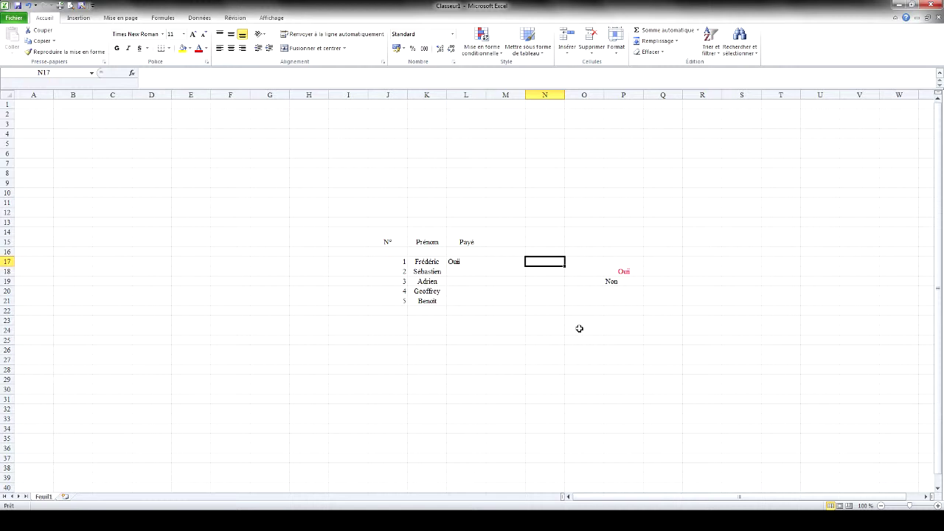
Center the content of cell L17 and color its text red.
{"action": "left_click", "coordinate": [472, 262]}
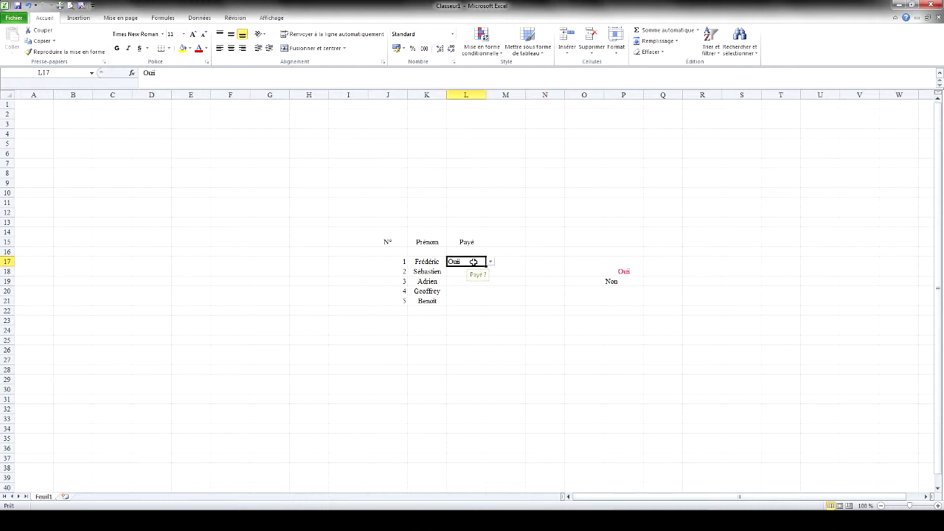
{"action": "left_click", "coordinate": [231, 48]}
{"action": "left_click", "coordinate": [199, 48]}
Choose Non from the drop-down list in L17.
{"action": "left_click", "coordinate": [491, 262]}
{"action": "left_click", "coordinate": [482, 276]}
{"action": "left_click", "coordinate": [539, 272]}
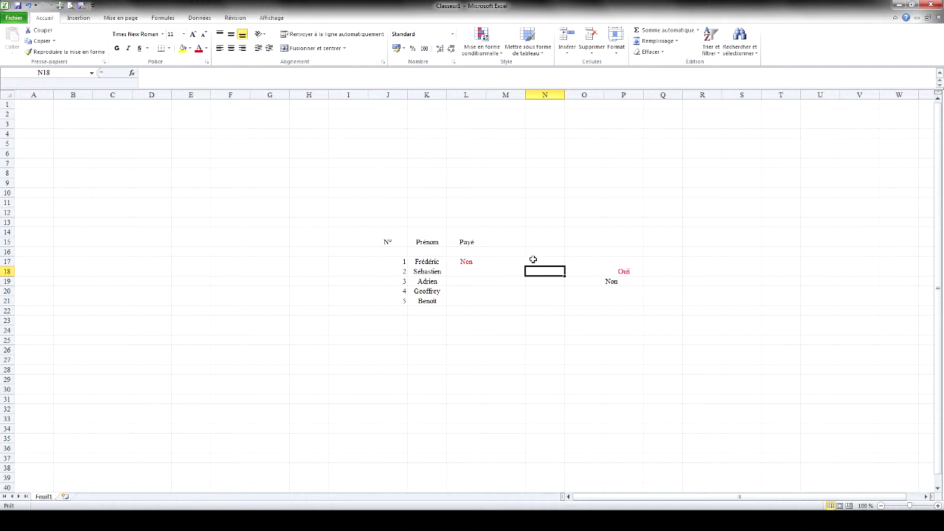
Clear everything from L17, including its formatting and drop-down list, and compare the cell with L18.
{"action": "left_click", "coordinate": [473, 261]}
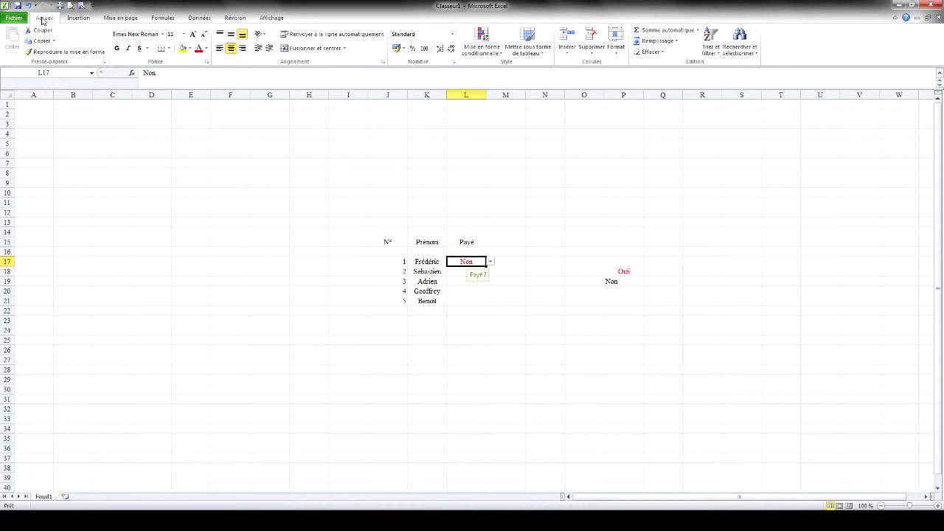
{"action": "left_click", "coordinate": [661, 53]}
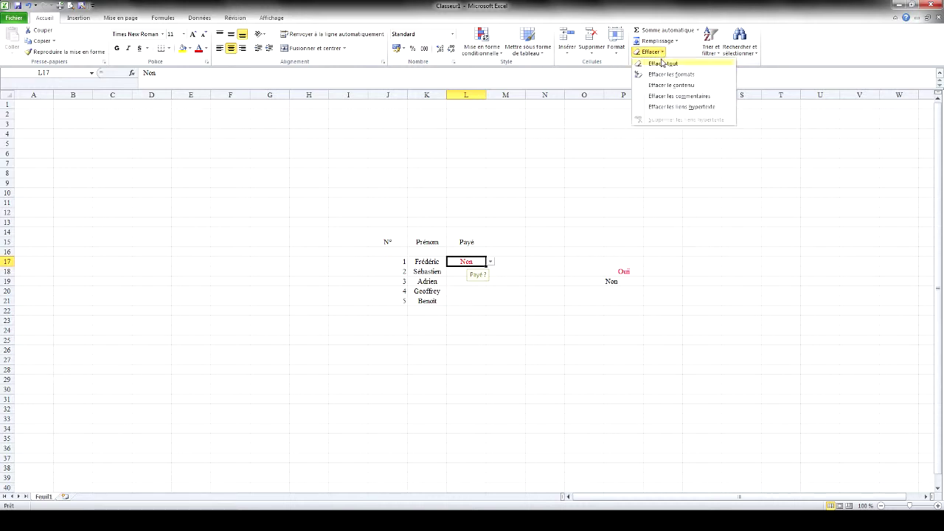
{"action": "left_click", "coordinate": [663, 64]}
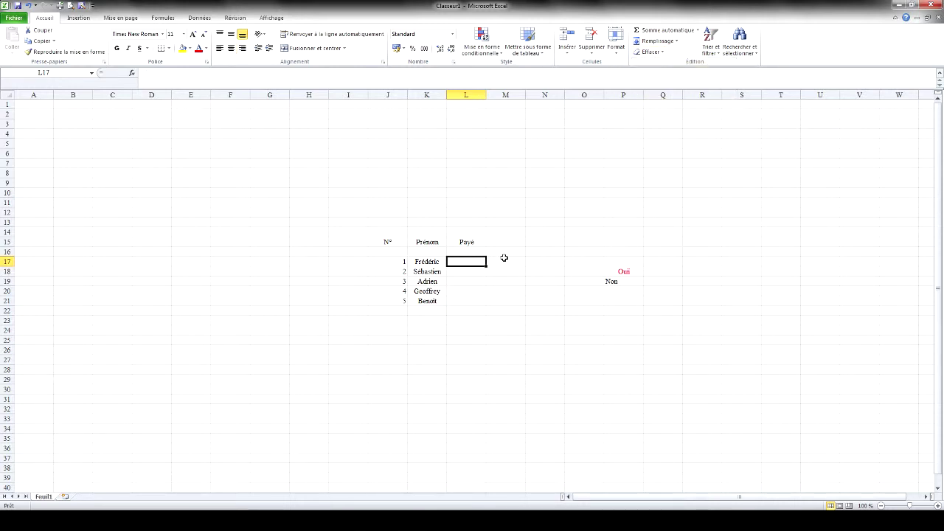
{"action": "left_click", "coordinate": [467, 272]}
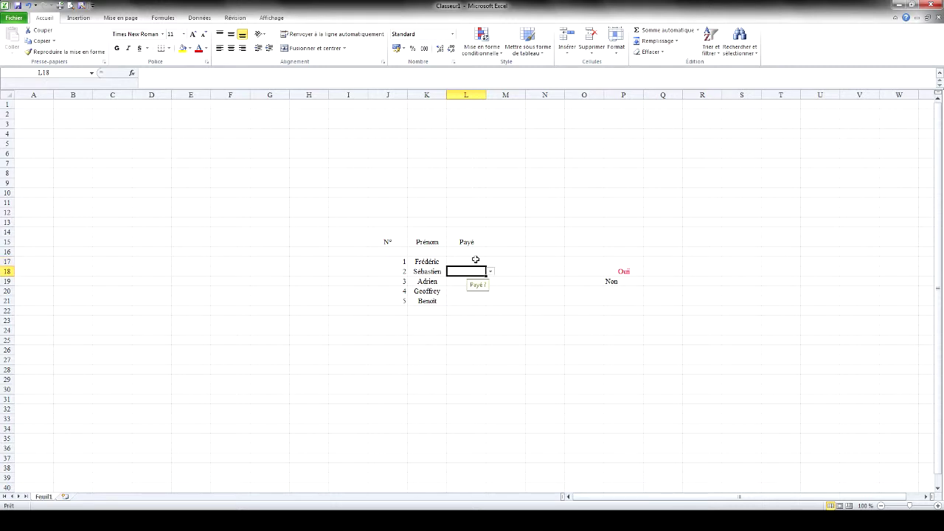
{"action": "left_click", "coordinate": [476, 260]}
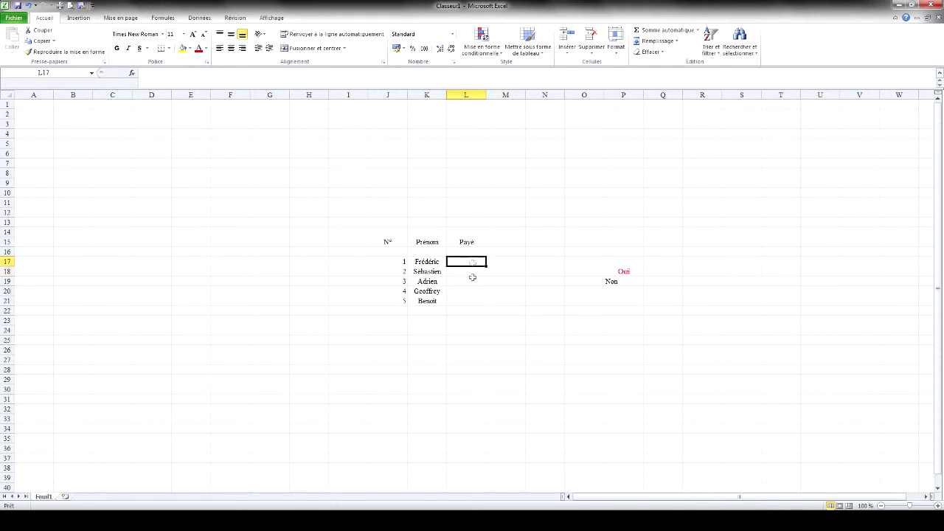
Fill the blank cell L22 upward over the Payé cells to overwrite their drop-down lists, and check L19 and L17.
{"action": "left_click", "coordinate": [468, 311]}
{"action": "left_click_drag", "start_coordinate": [486, 316], "coordinate": [487, 255]}
{"action": "left_click", "coordinate": [478, 283]}
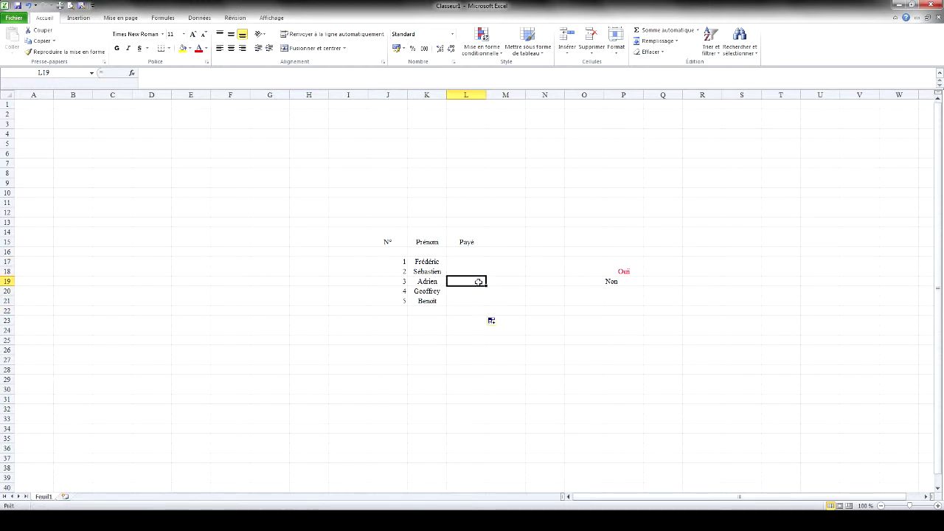
{"action": "left_click", "coordinate": [531, 279]}
{"action": "left_click", "coordinate": [467, 262]}
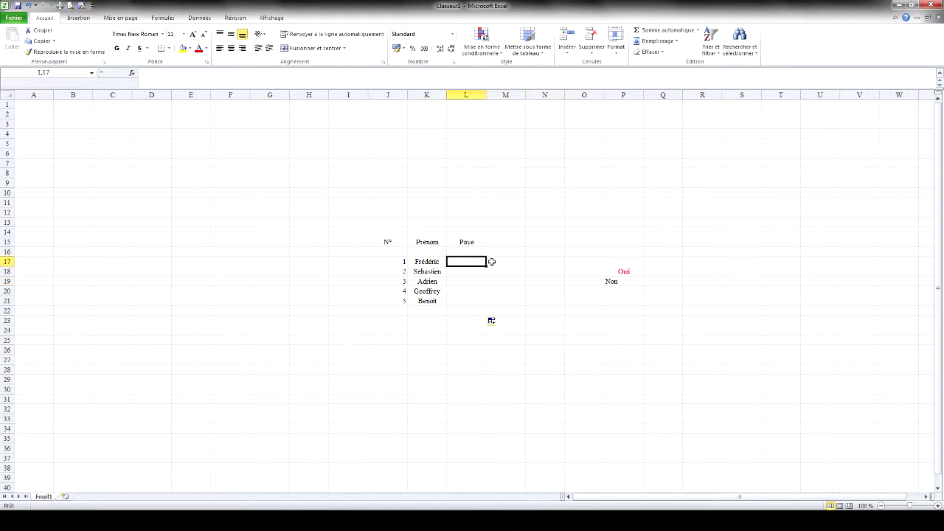
Undo the upward fill over the Payé cells and the clearing of L17.
{"action": "left_click", "coordinate": [26, 5]}
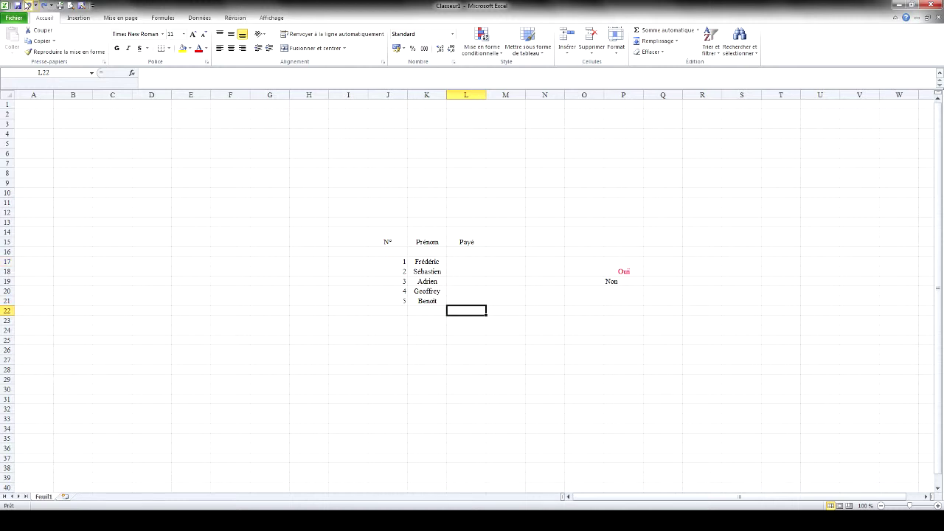
{"action": "left_click", "coordinate": [458, 271]}
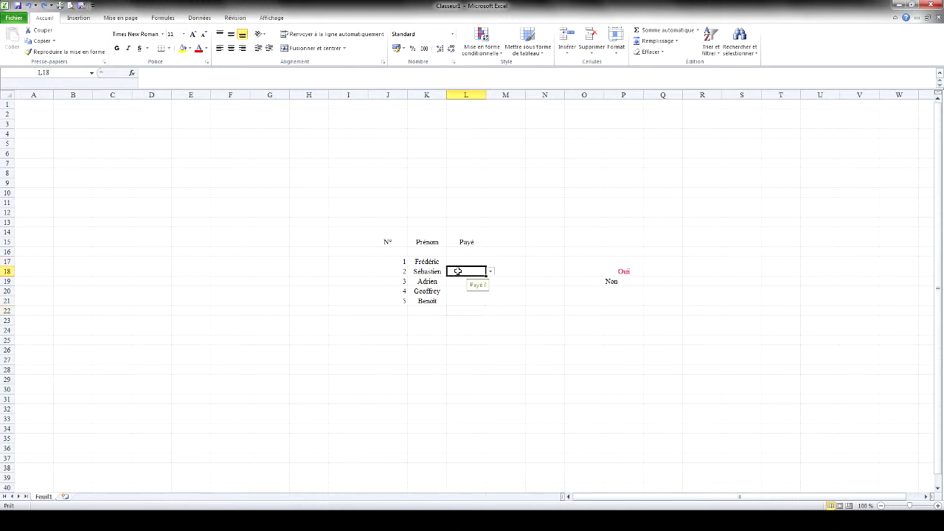
{"action": "left_click", "coordinate": [28, 6]}
{"action": "left_click", "coordinate": [544, 272]}
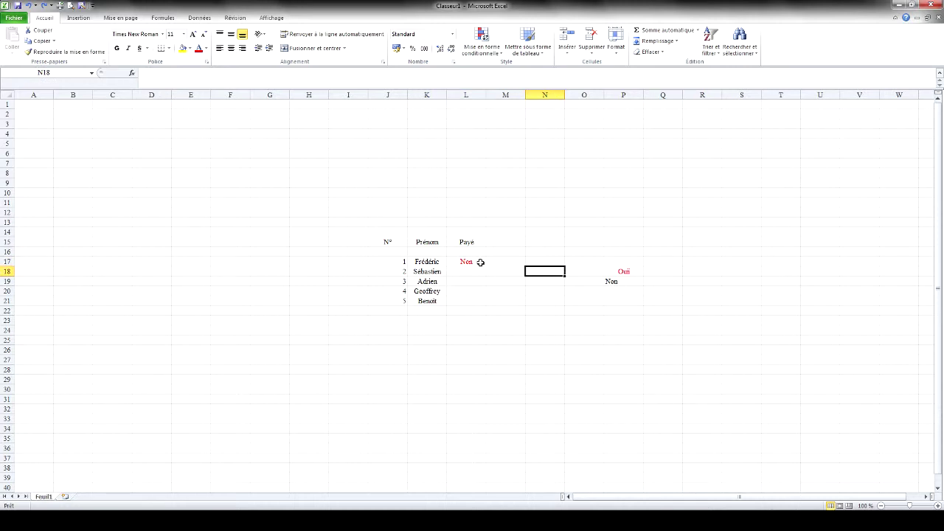
Set L17 to Ouii and L19 to Non from their drop-down lists.
{"action": "left_click", "coordinate": [480, 262]}
{"action": "left_click", "coordinate": [490, 262]}
{"action": "left_click", "coordinate": [489, 271]}
{"action": "left_click", "coordinate": [468, 281]}
{"action": "left_click", "coordinate": [490, 281]}
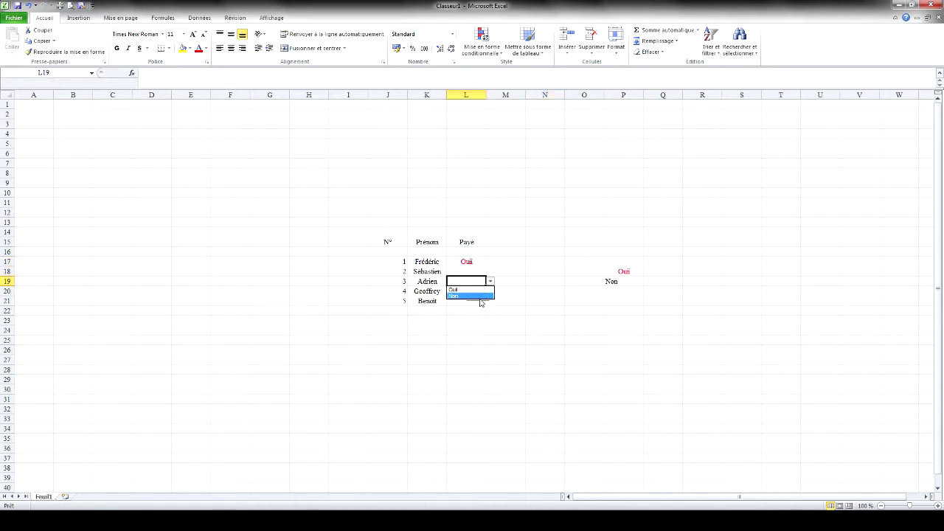
{"action": "left_click", "coordinate": [478, 296]}
{"action": "left_click", "coordinate": [533, 281]}
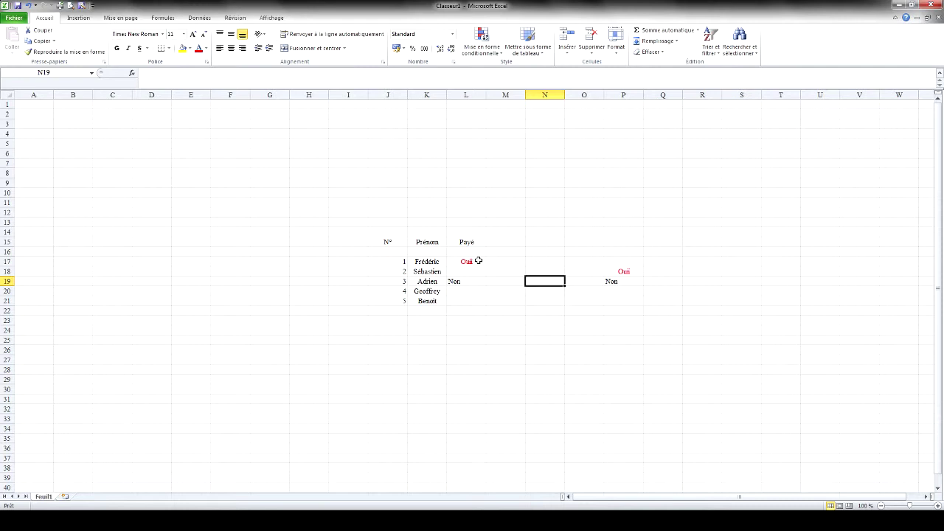
Save the workbook as an Excel template (Modèle Excel) named Classeur1 in the Documents library.
{"action": "left_click", "coordinate": [15, 19]}
{"action": "left_click", "coordinate": [39, 46]}
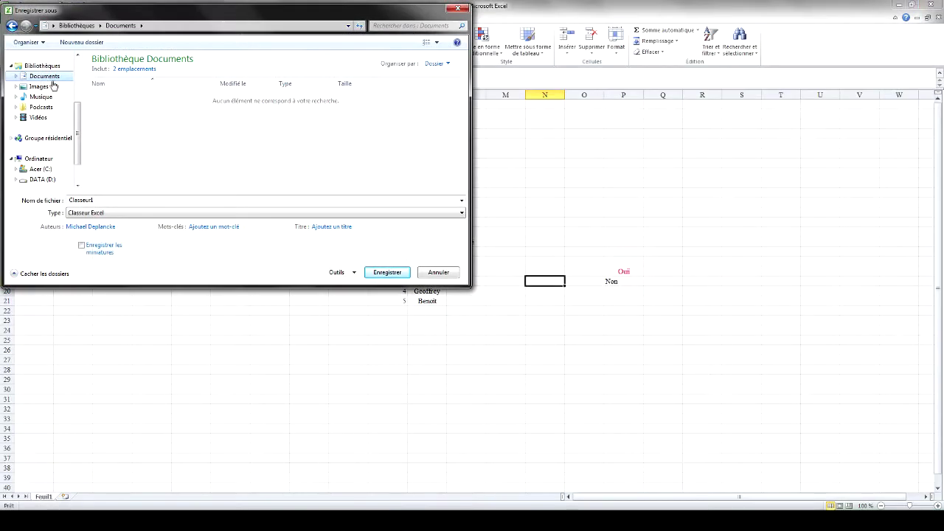
{"action": "left_click", "coordinate": [102, 214]}
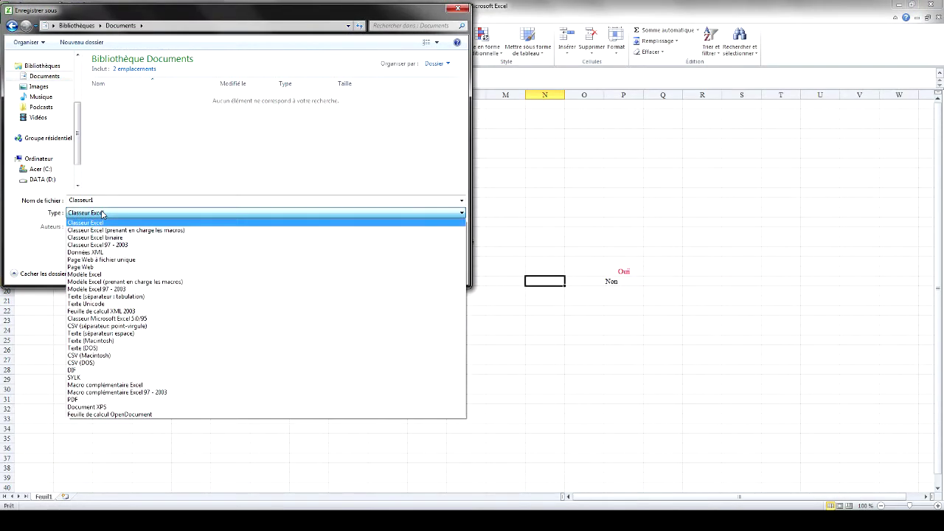
{"action": "left_click", "coordinate": [105, 275]}
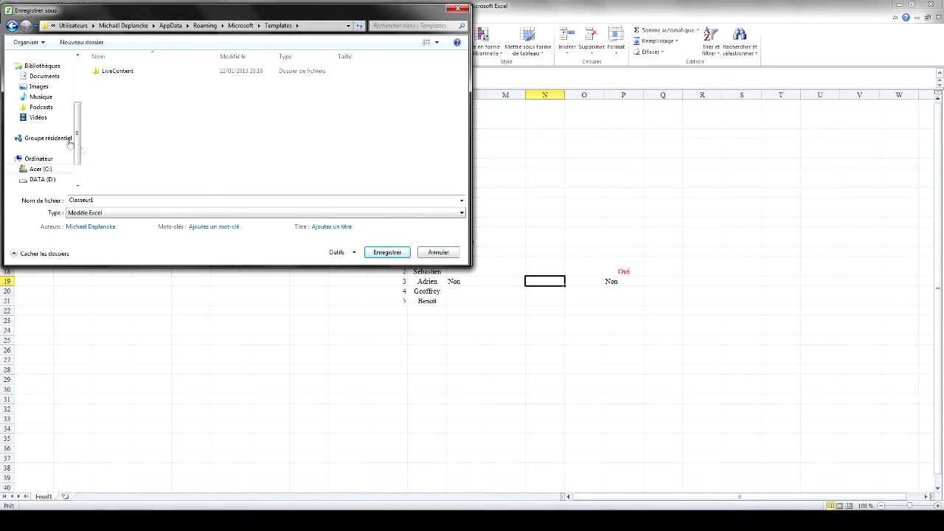
{"action": "left_click", "coordinate": [36, 77]}
{"action": "left_click", "coordinate": [389, 253]}
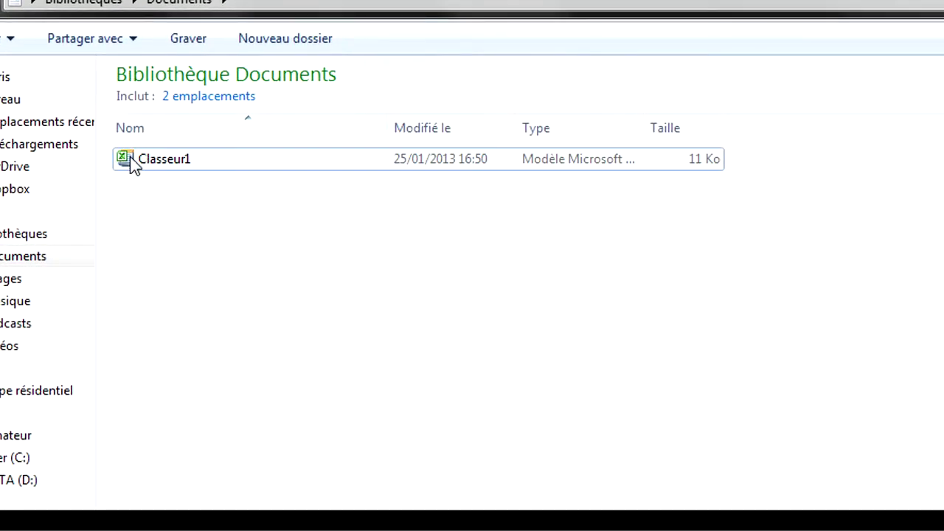
Create a new workbook by opening the Classeur1 template from the Documents library.
{"action": "mouse_move", "coordinate": [137, 158]}
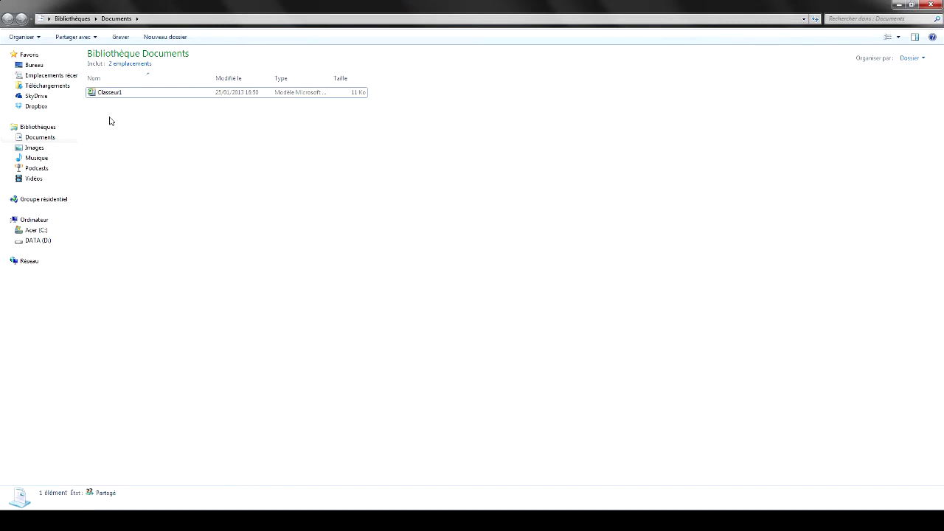
{"action": "double_click", "coordinate": [110, 92]}
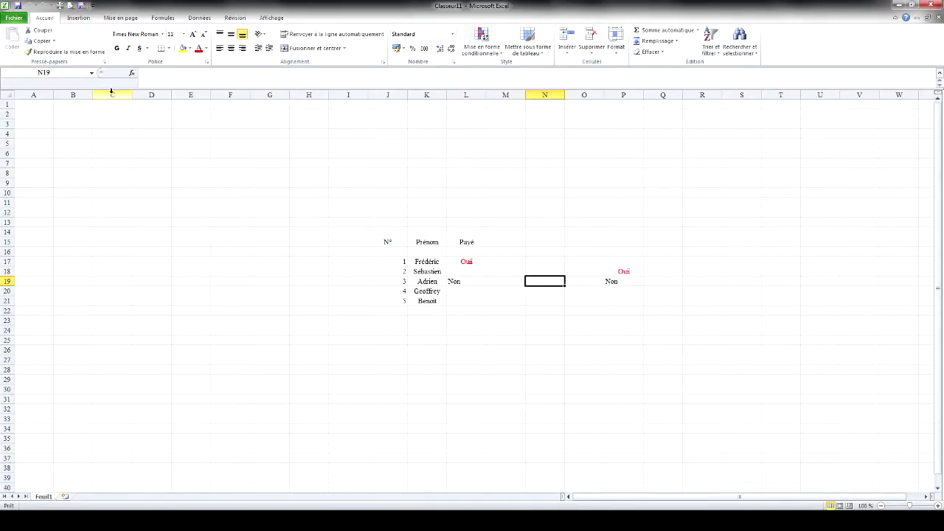